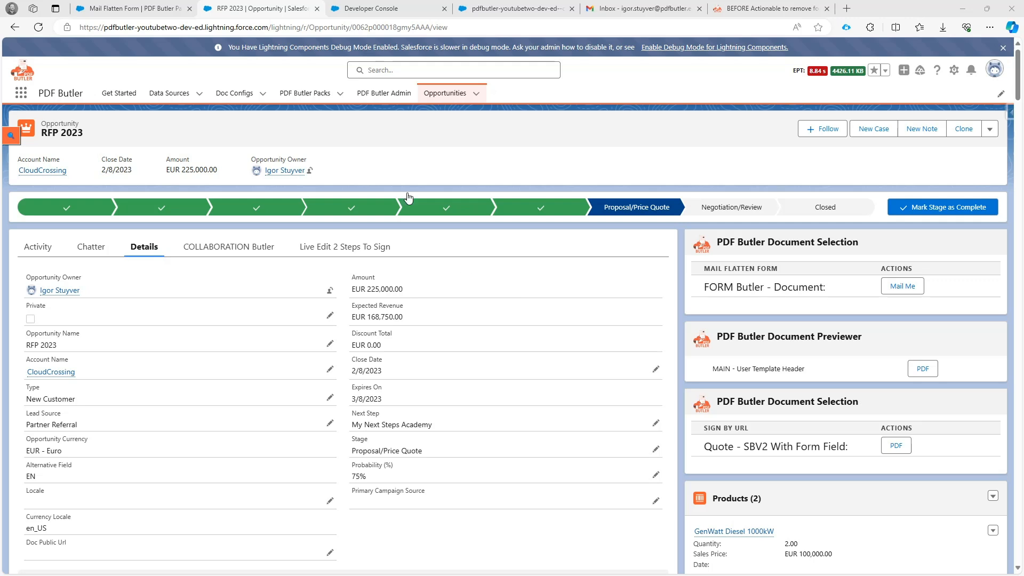
Examine the FORM Butler - Document configuration, including the SINGLE_FOR_FORM_FIELD type of its ORDER_NUMBER config type.
left_click_drag(703, 287, 825, 287)
left_click(150, 11)
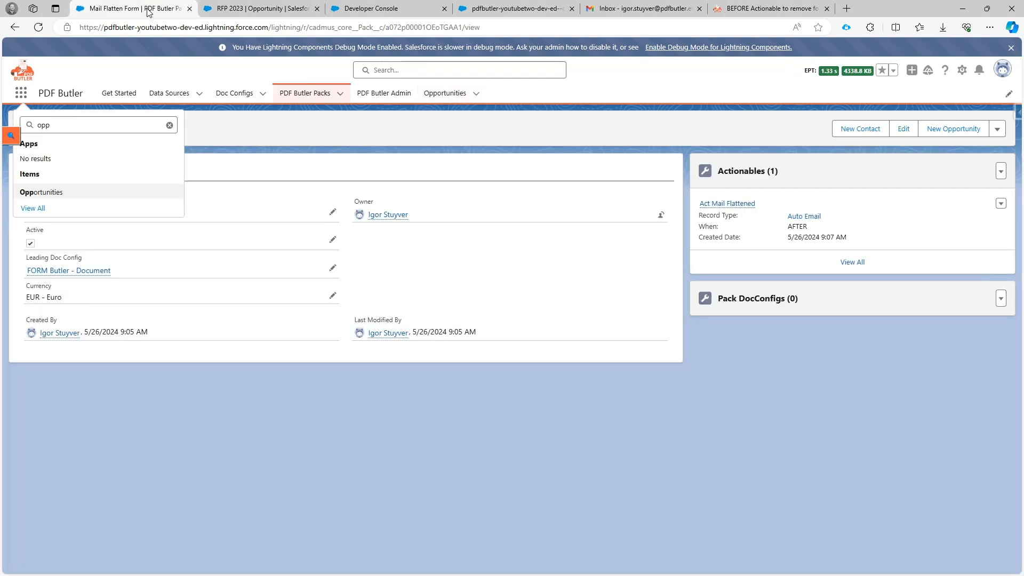
left_click(503, 10)
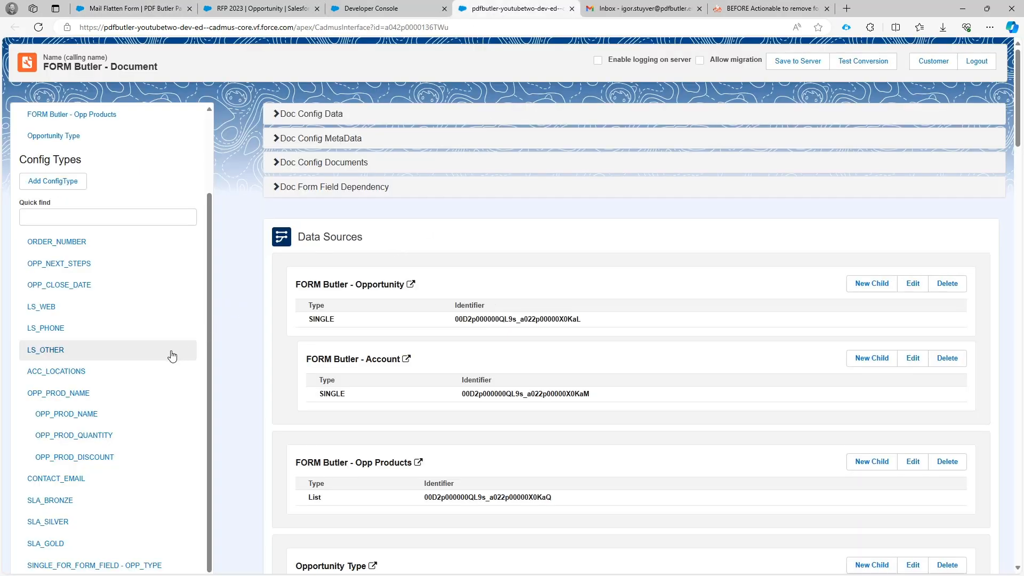
middle_click(353, 385)
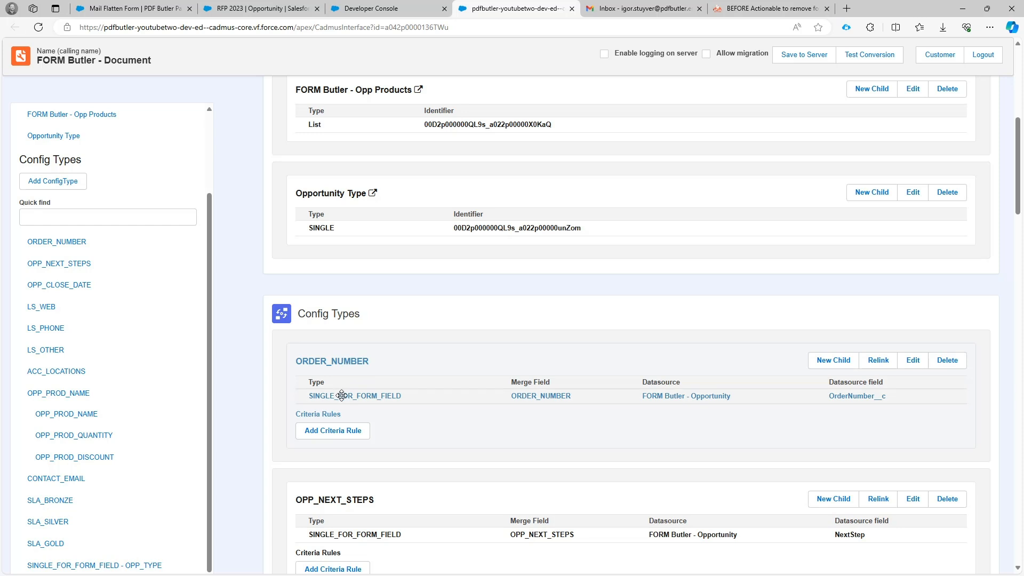
double_click(340, 395)
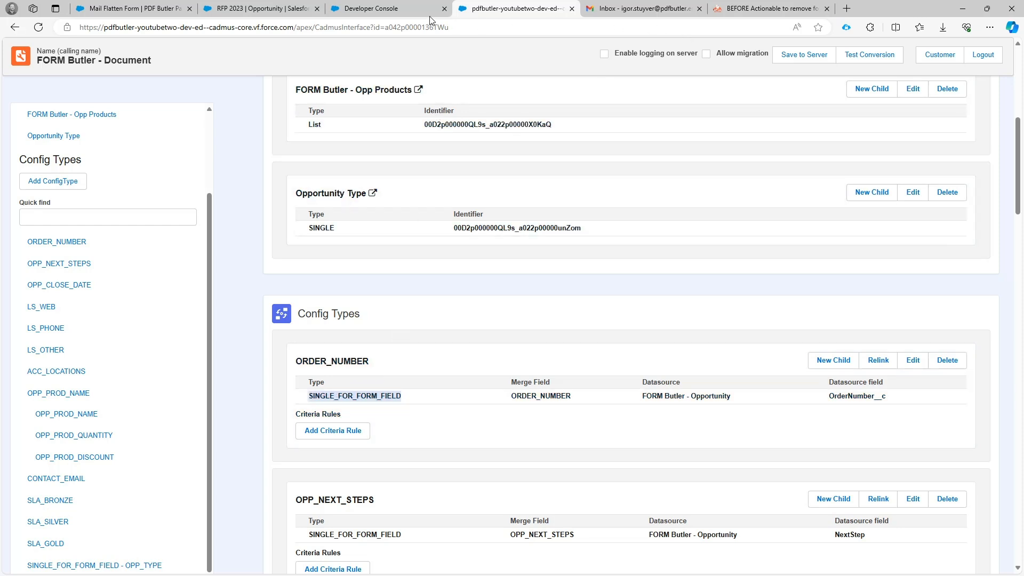
Mail the FORM Butler - Document from the RFP 2023 opportunity, and open the received quote email in Gmail.
left_click(269, 8)
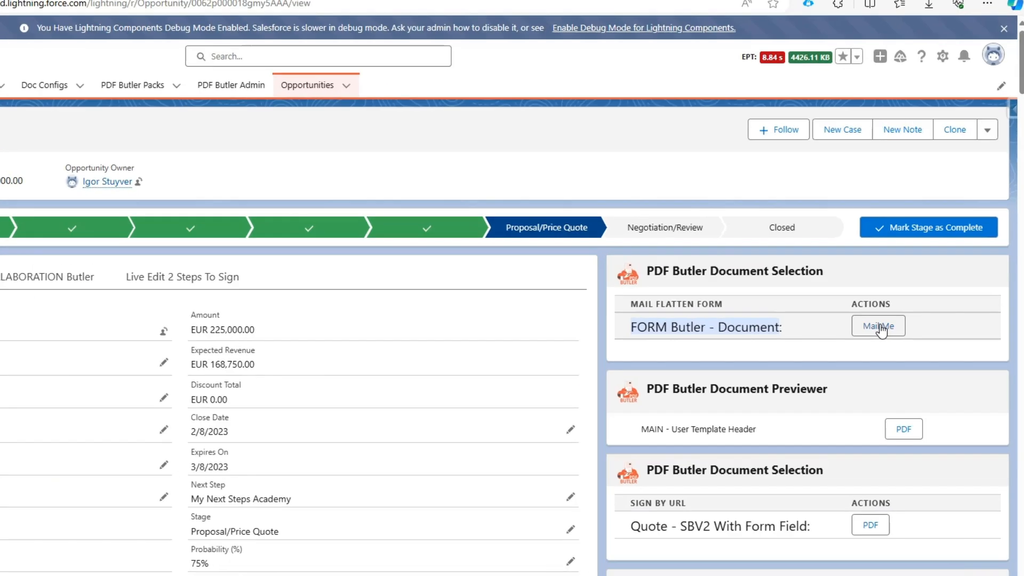
left_click(901, 286)
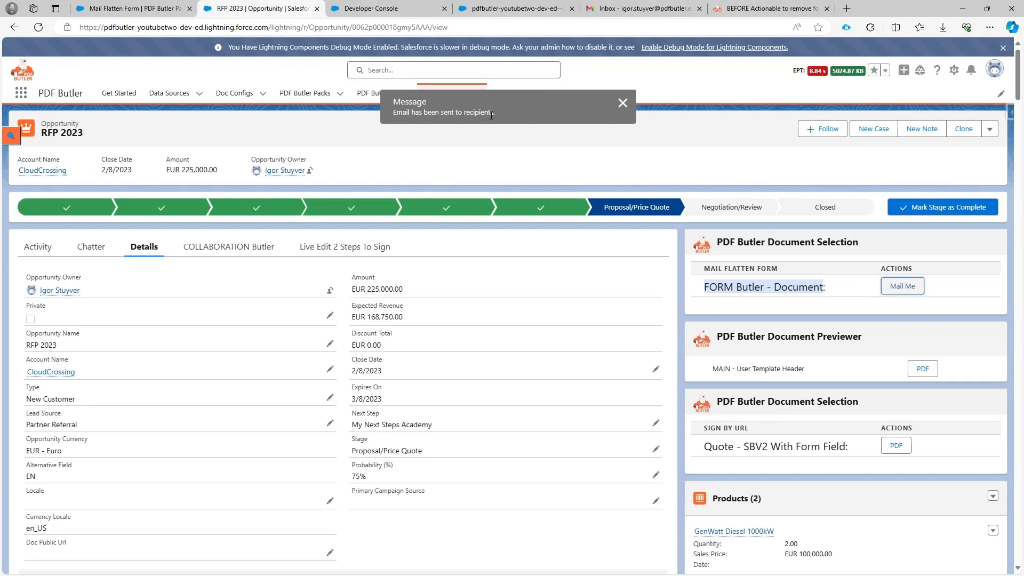
left_click(635, 10)
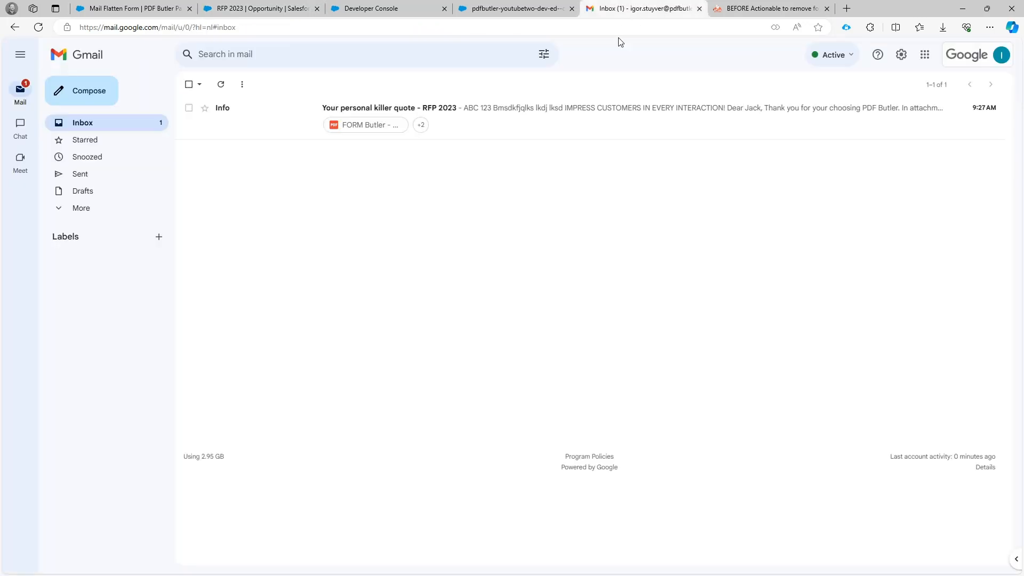
left_click(509, 115)
scroll(265, 439, "down", 3)
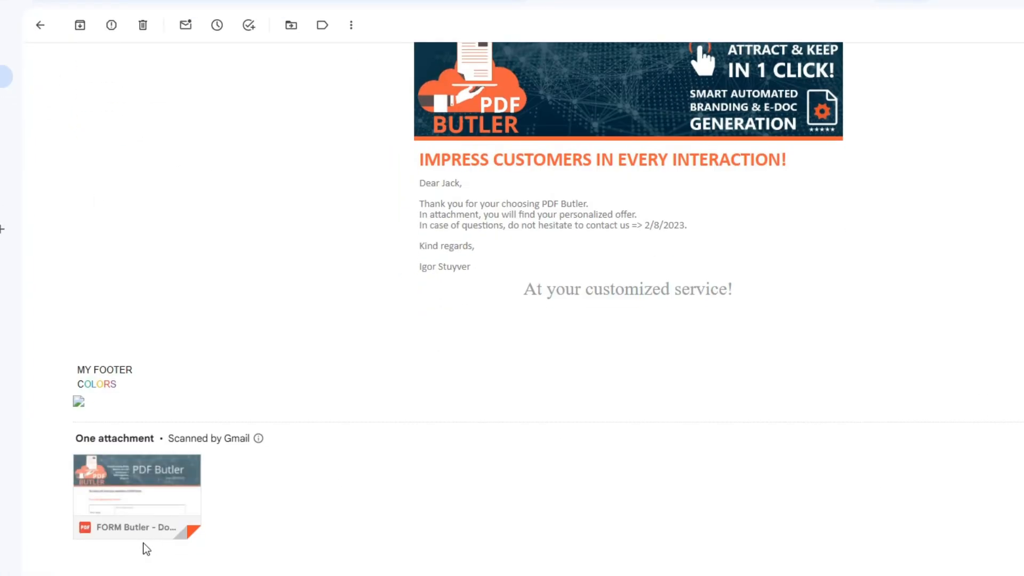
Download the FORM Butler - Document.pdf attachment from the email and open the downloaded file.
mouse_move(123, 485)
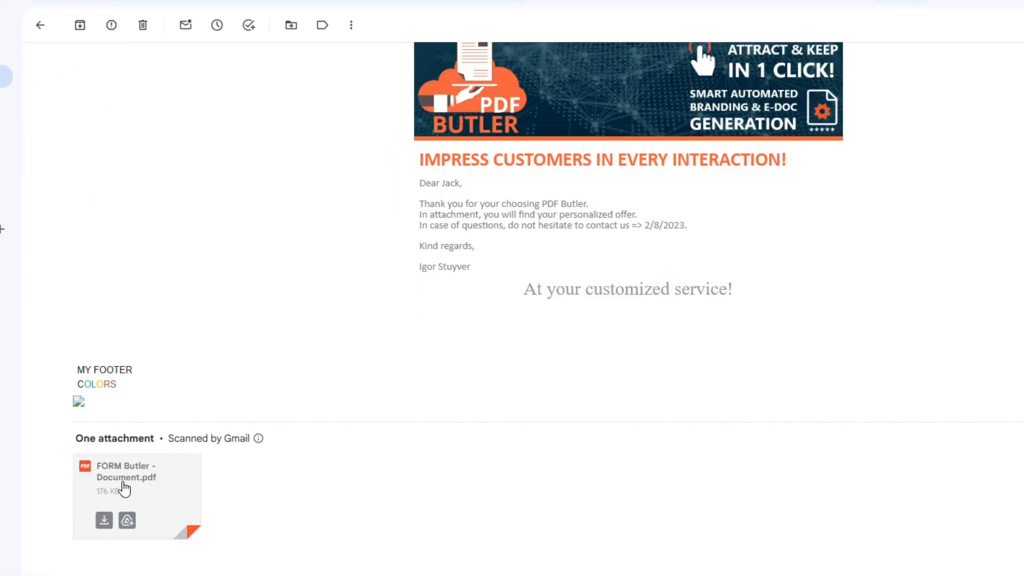
left_click(103, 520)
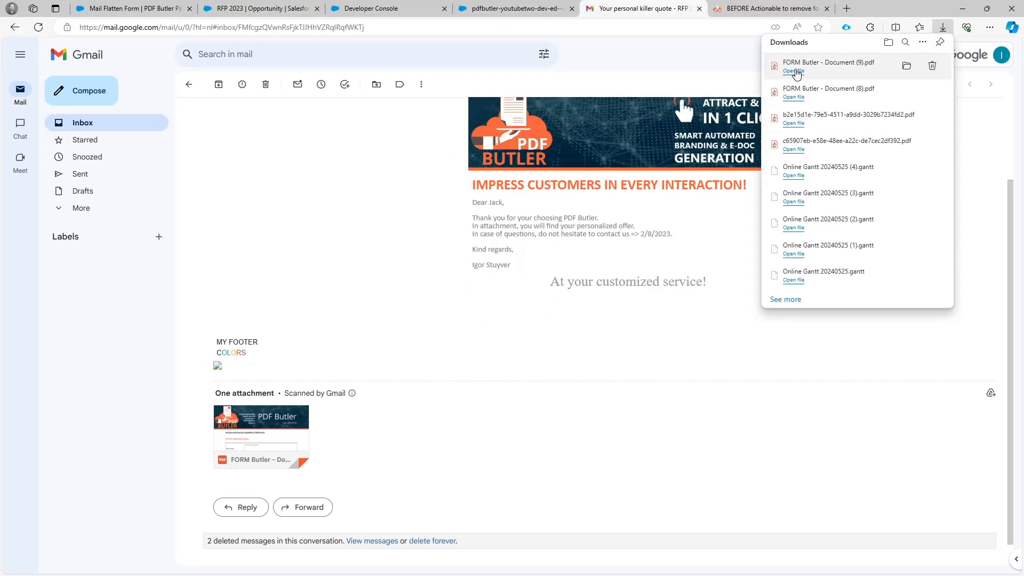
left_click(795, 71)
Check whether the Next Steps, Close Date and Order Number fields in the PDF are editable, and close the file.
left_click(488, 249)
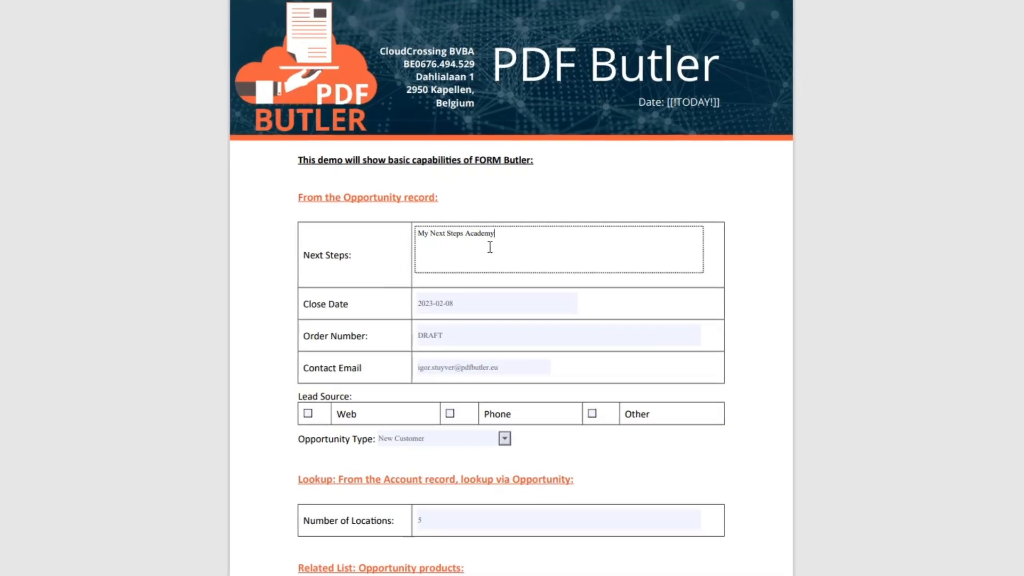
left_click(481, 286)
left_click(483, 312)
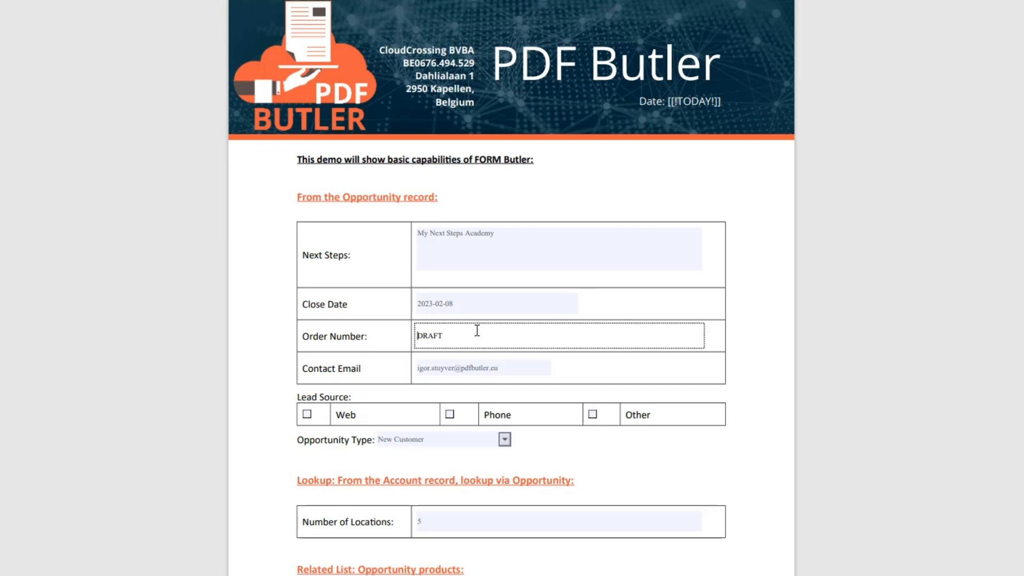
scroll(477, 330, "down", 1)
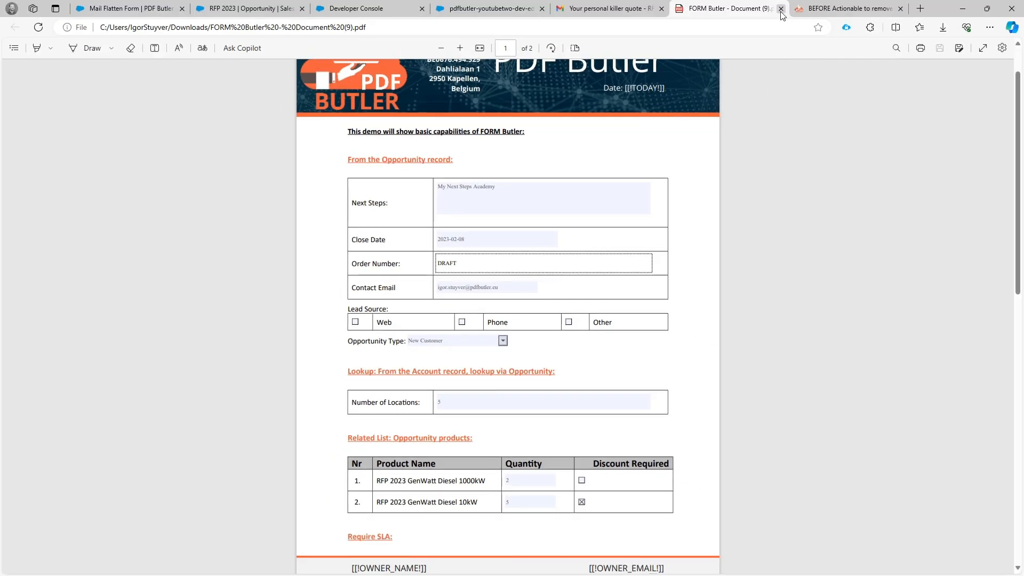
left_click(780, 10)
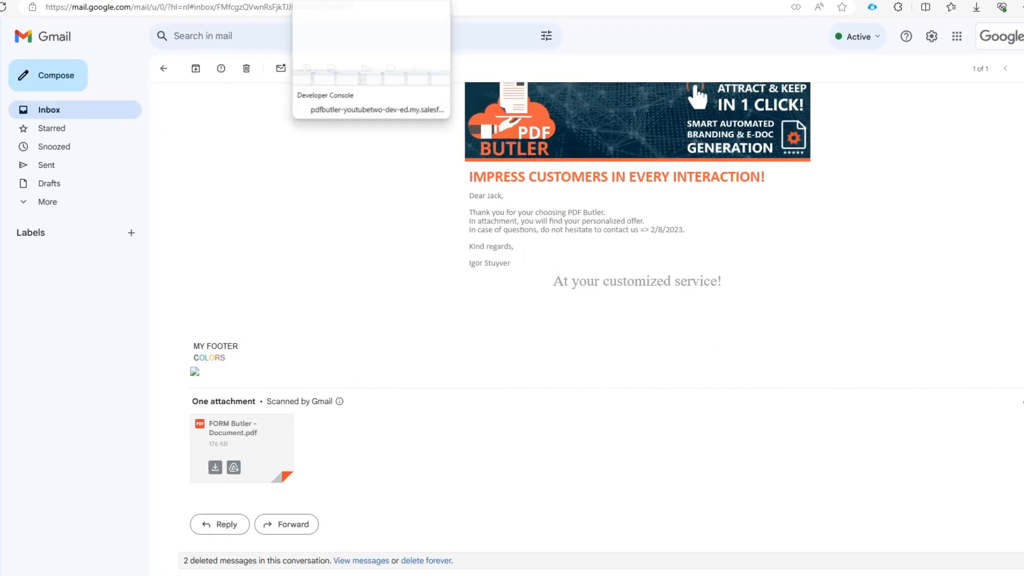
Read the PDF Butler article on removing form-fields with a BEFORE Actionable, including its Apex class and test class code.
left_click(405, 7)
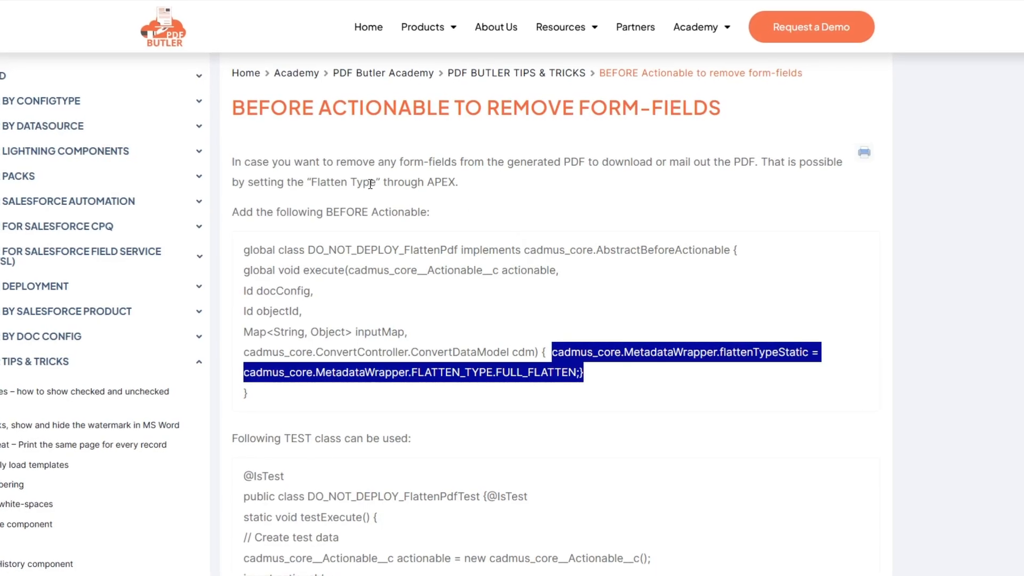
scroll(370, 183, "up", 2)
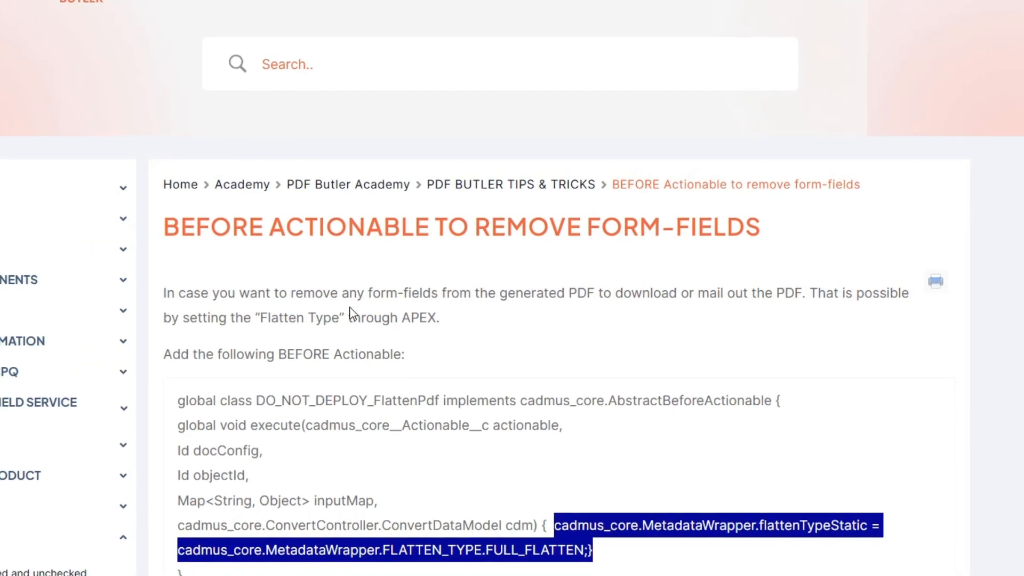
double_click(273, 318)
triple_click(296, 320)
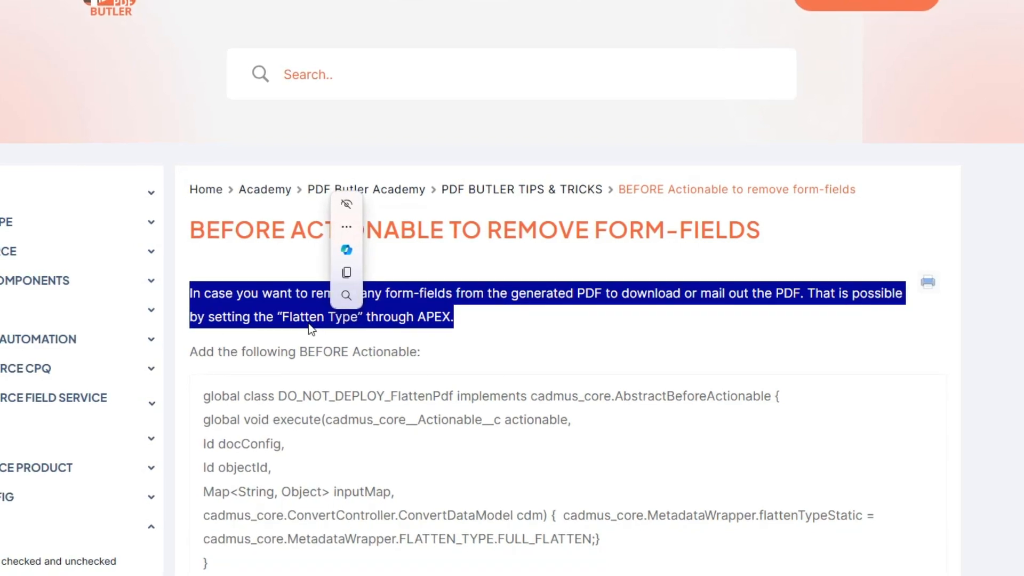
left_click(305, 318)
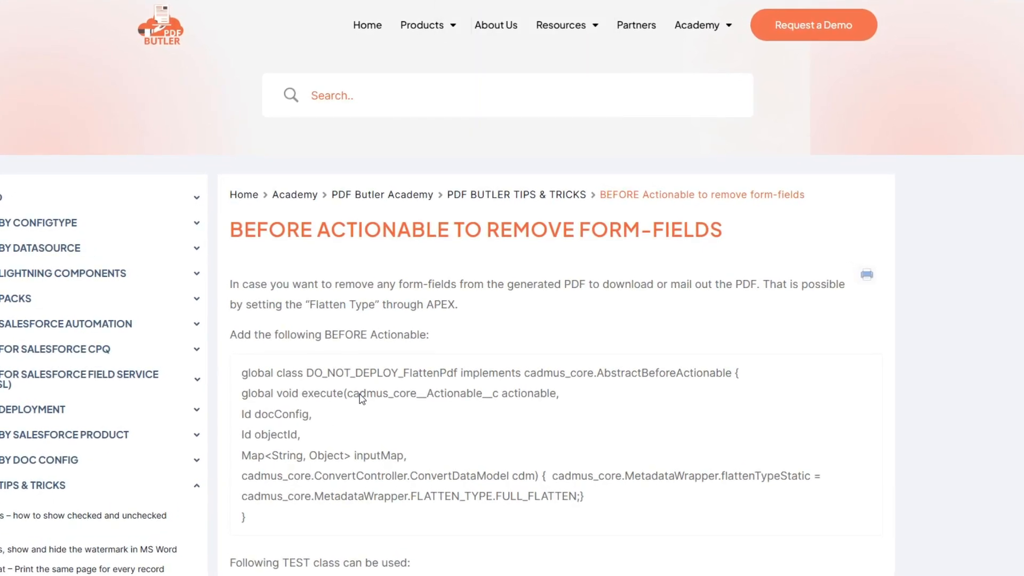
scroll(298, 430, "down", 5)
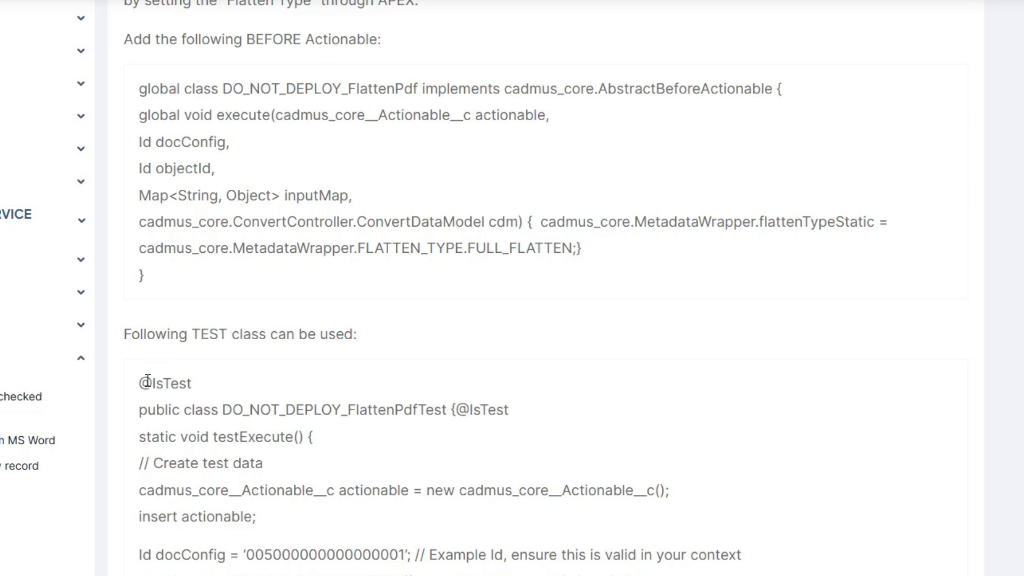
left_click_drag(137, 93, 164, 176)
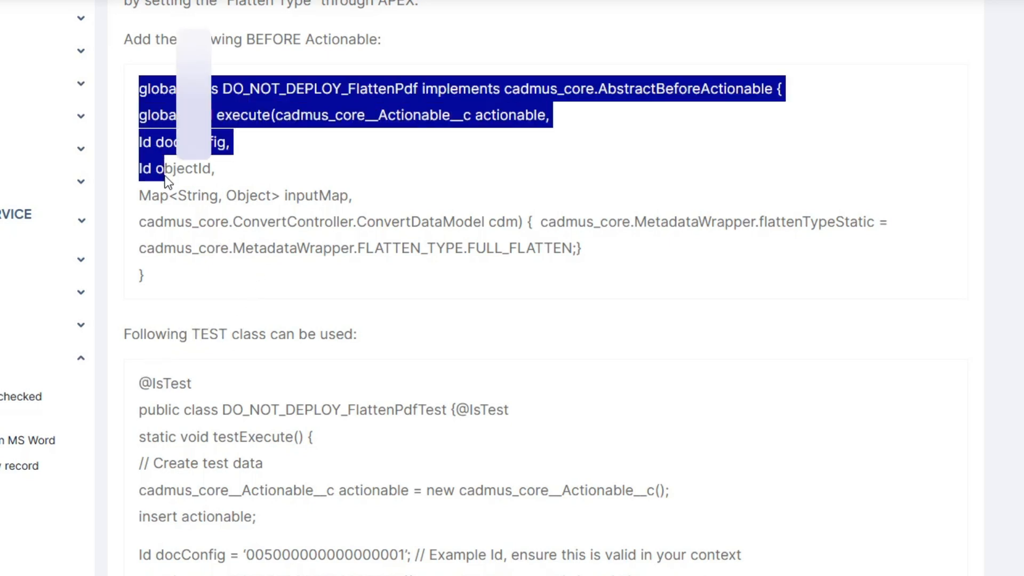
scroll(159, 389, "down", 1)
scroll(182, 280, "down", 2)
left_click_drag(147, 344, 219, 310)
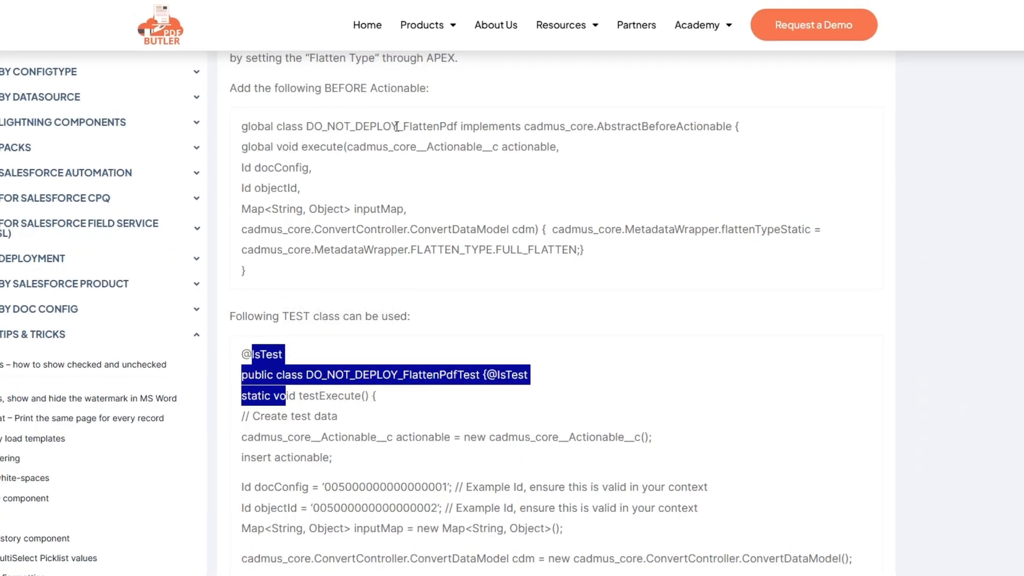
Copy the class name from the article and create an Apex class named DO_NOT_DEPLOY_FlattenPdf in the Developer Console.
left_click_drag(404, 127, 458, 126)
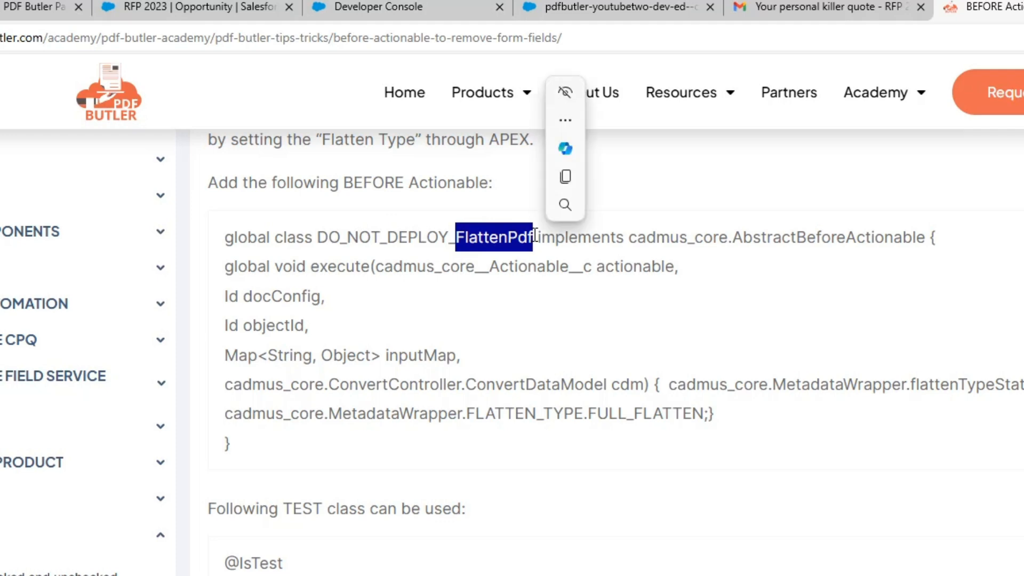
double_click(478, 236)
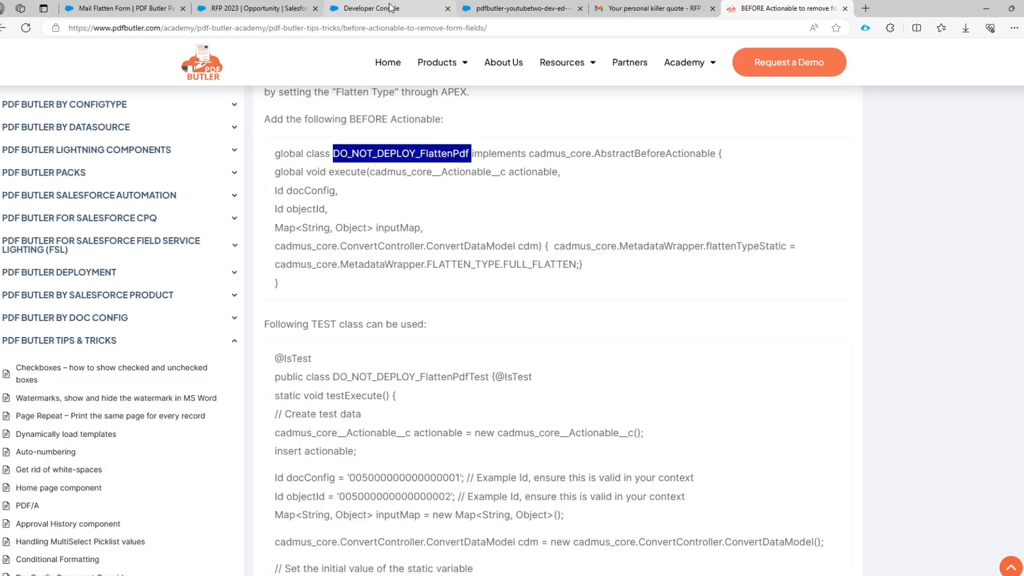
left_click(389, 8)
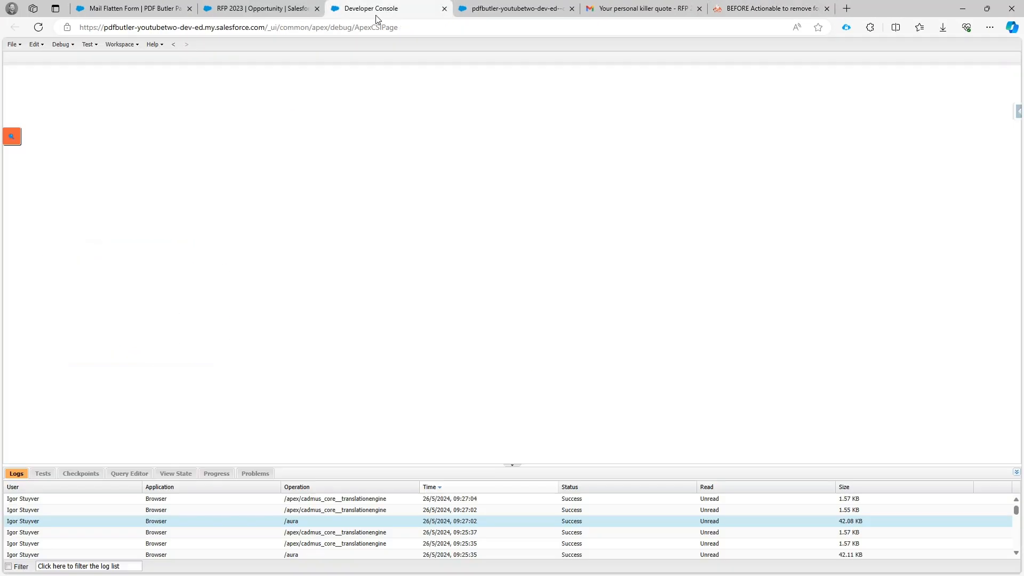
left_click(18, 46)
mouse_move(23, 62)
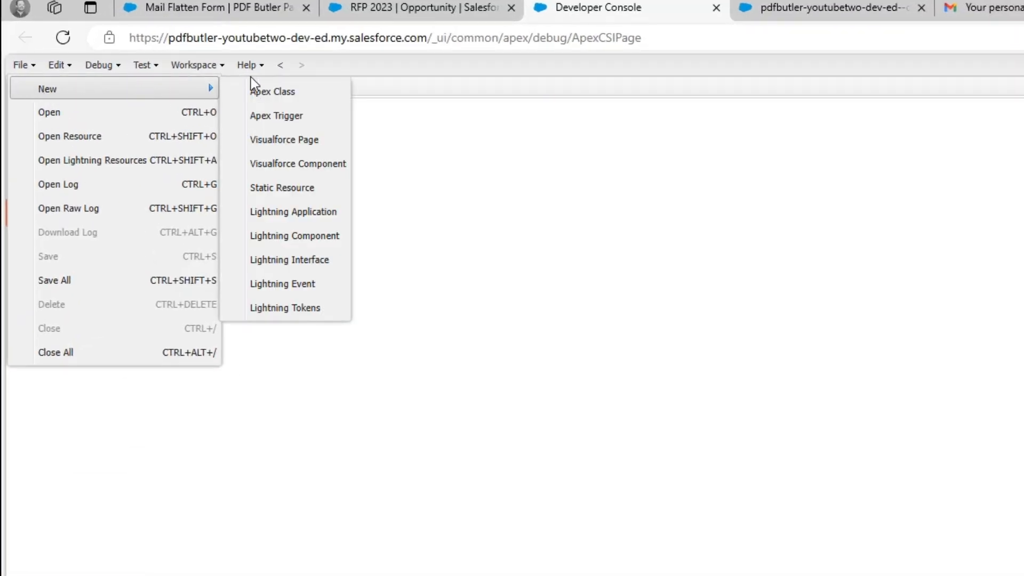
left_click(257, 94)
type("DO_NOT_DEPLOY_FlattenPdf")
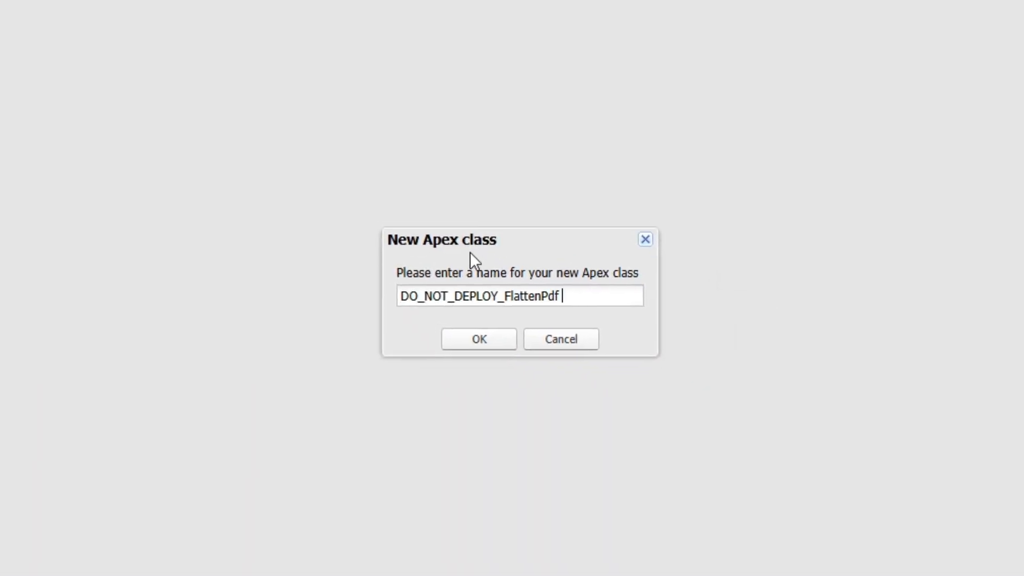
left_click(485, 336)
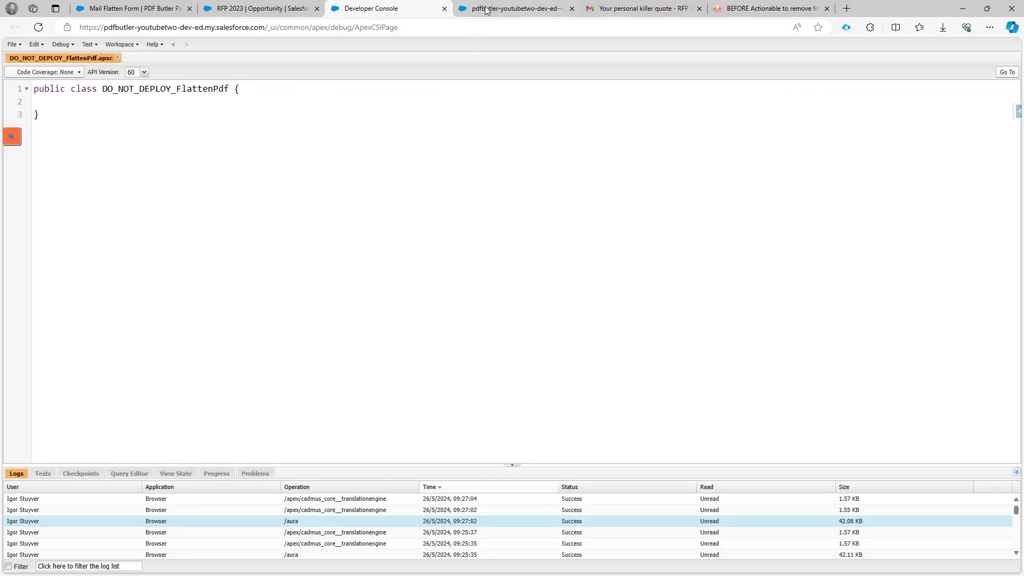
Replace the new Apex class's entire default code with the BEFORE Actionable class code copied from the PDF Butler article.
left_click(486, 9)
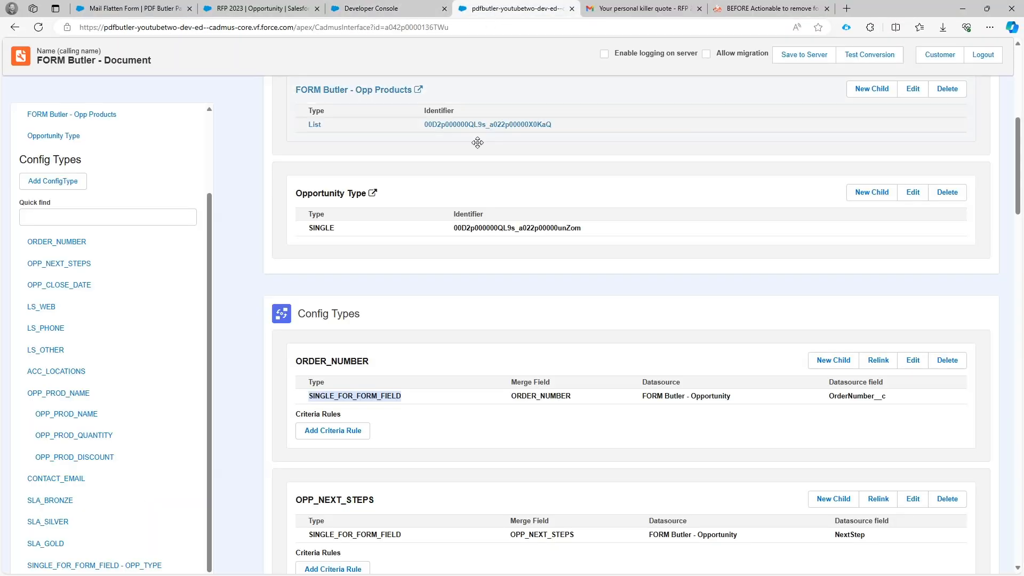
left_click(761, 9)
left_click_drag(289, 275, 265, 164)
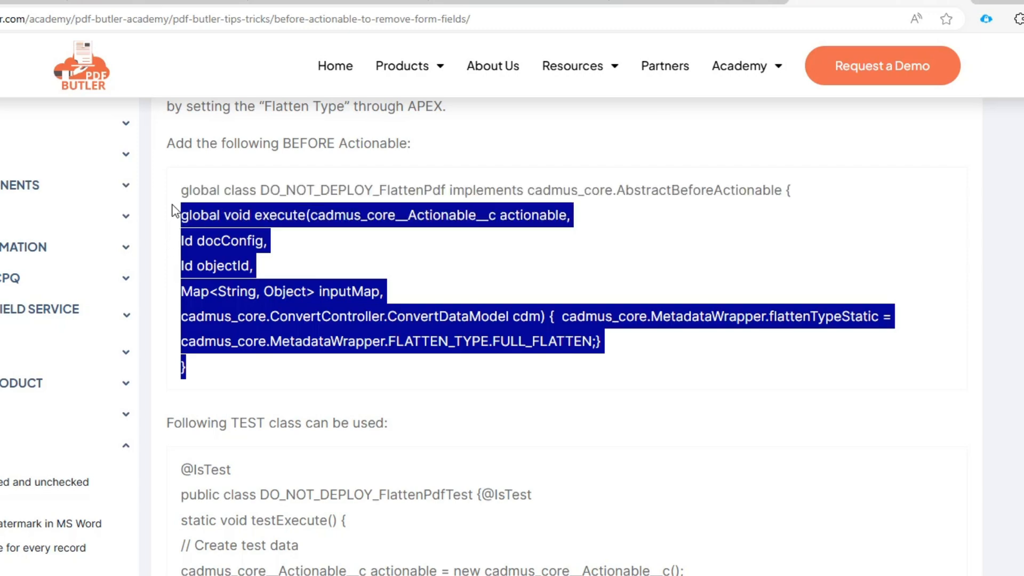
left_click_drag(173, 209, 175, 196)
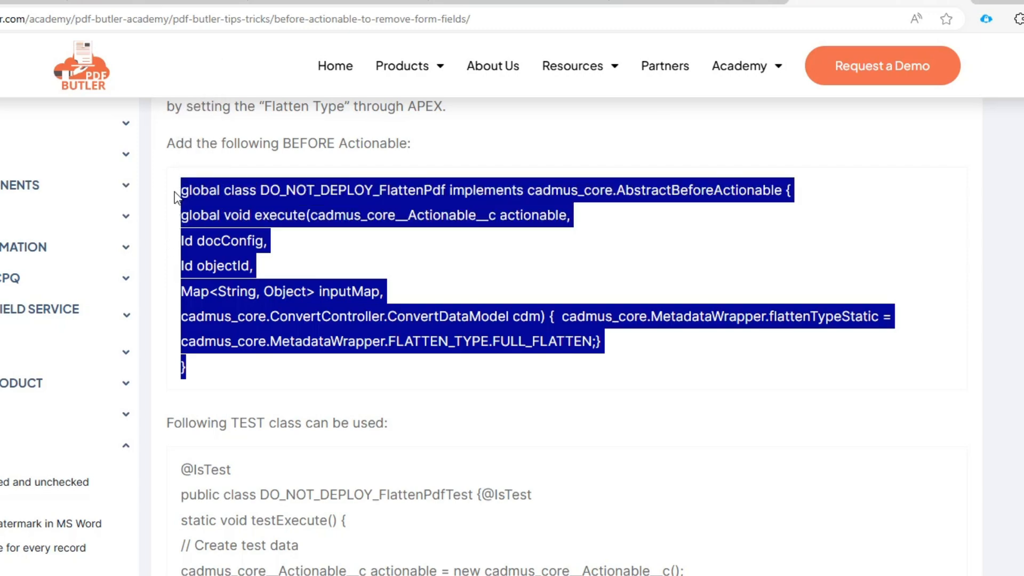
right_click(191, 206)
left_click(235, 217)
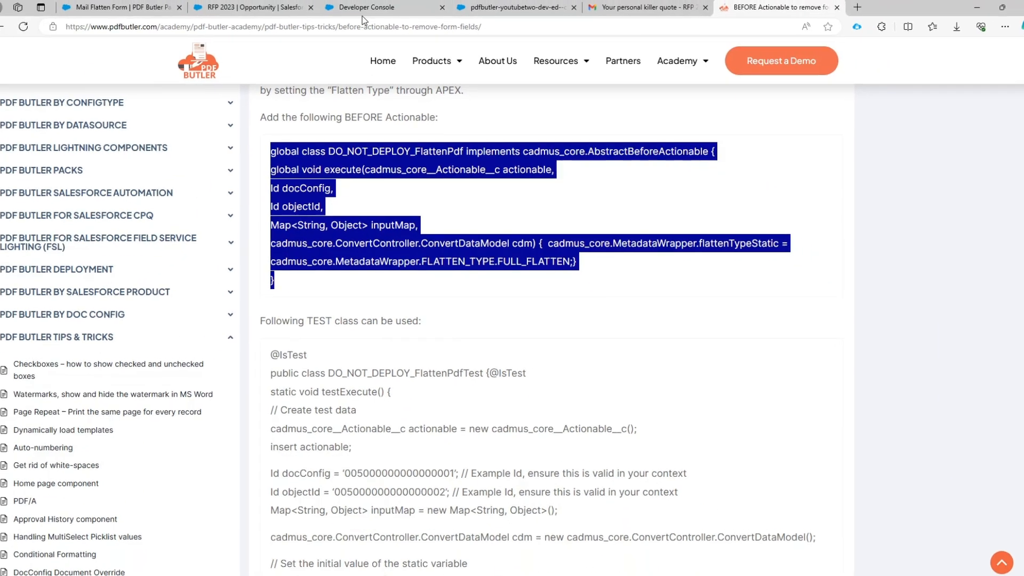
left_click(365, 9)
key("ctrl+a")
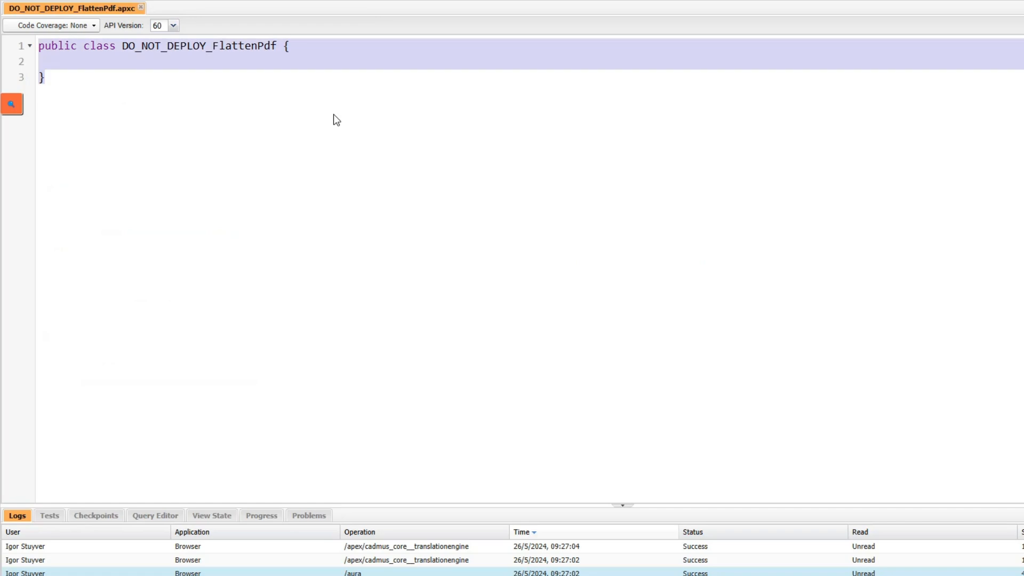
key("ctrl+v")
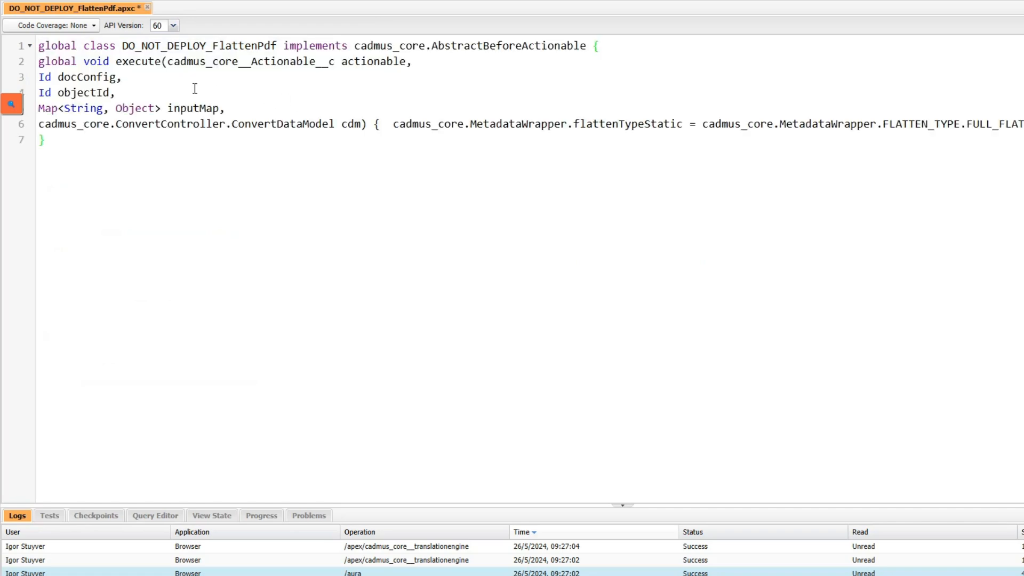
Indent the execute method on lines 2 to 6 of the DO_NOT_DEPLOY_FlattenPdf class by one level.
left_click(40, 62)
key("shift+Down")
key("shift+Down")
key("shift+Down")
key("shift+Down")
key("shift+Down")
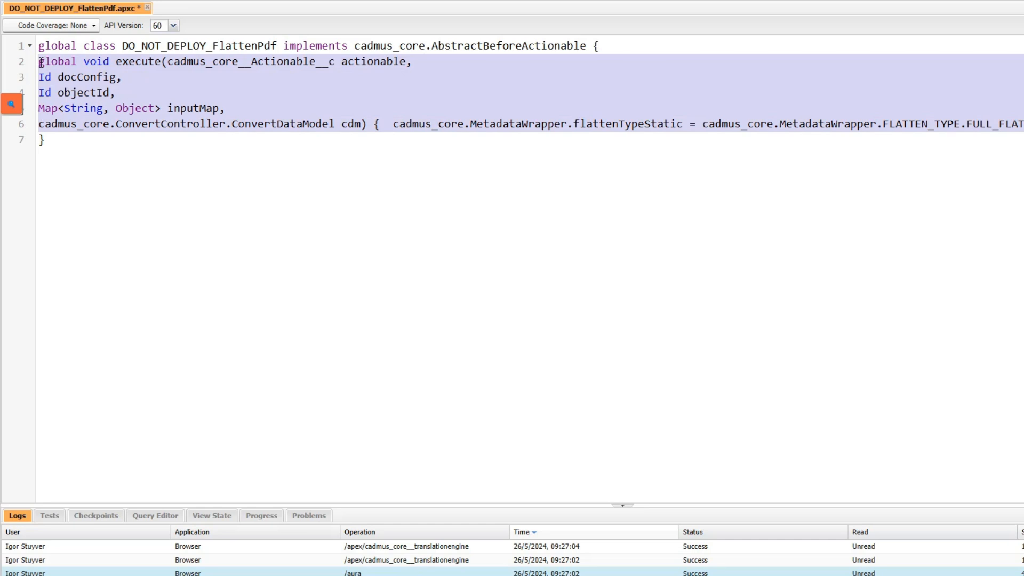
key("Tab")
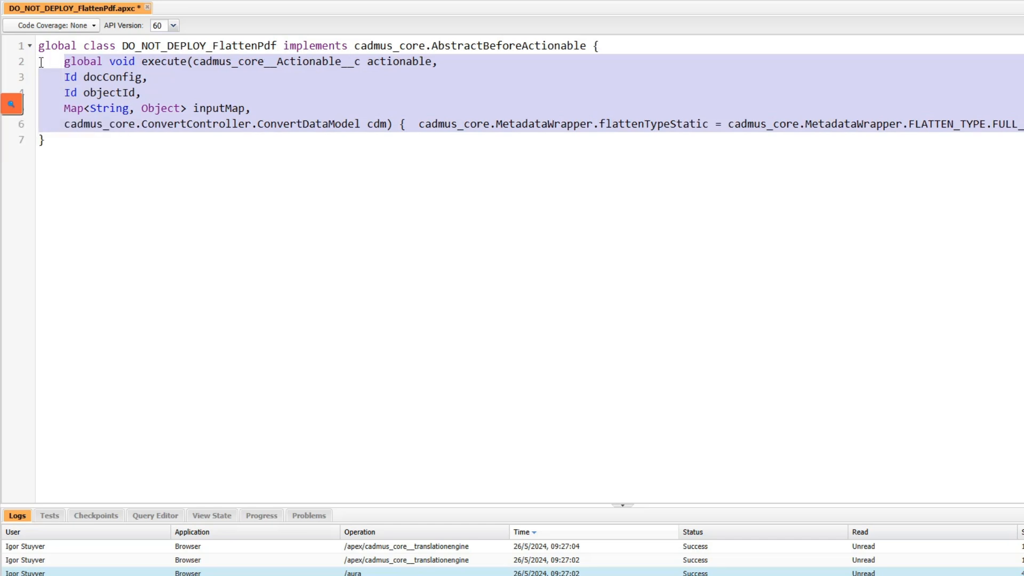
Put the flattenTypeStatic statement and the execute method's closing brace on their own lines and save the Apex class.
left_click(421, 124)
key("Return")
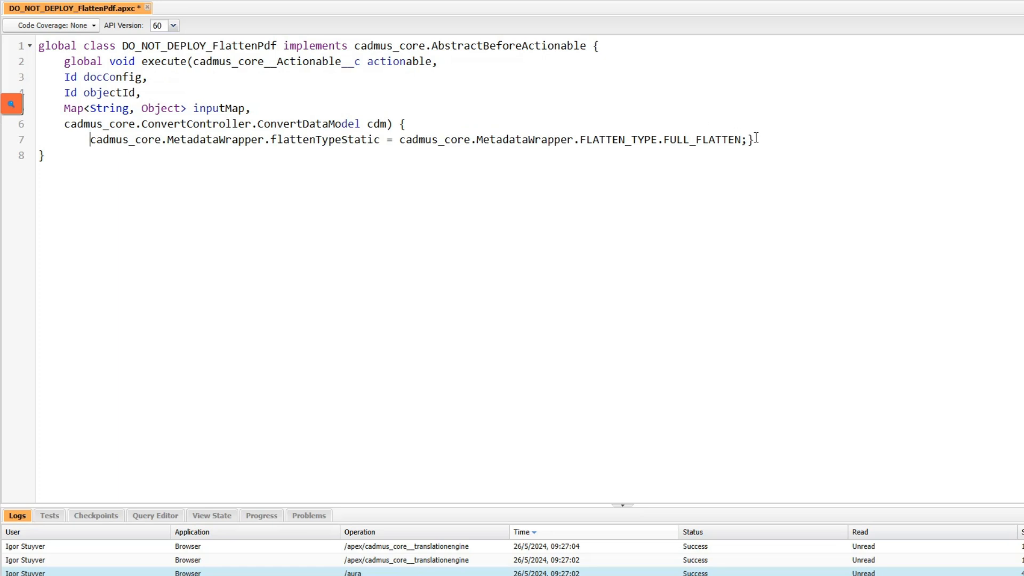
key("Return")
type("}")
key("ctrl+s")
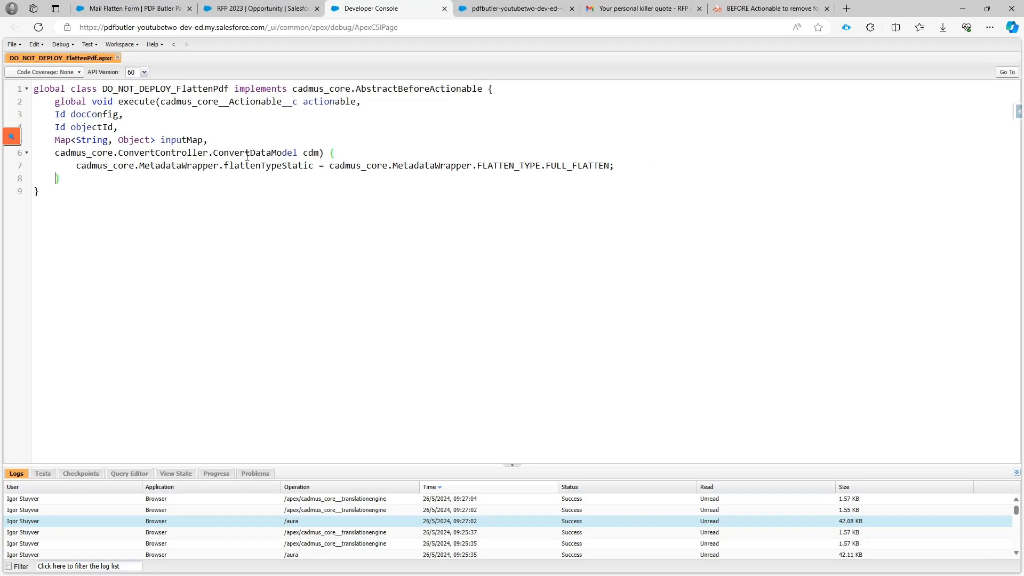
Copy the class name DO_NOT_DEPLOY_FlattenPdf from the code and go to the Mail Flatten Form pack record in Salesforce.
double_click(170, 89)
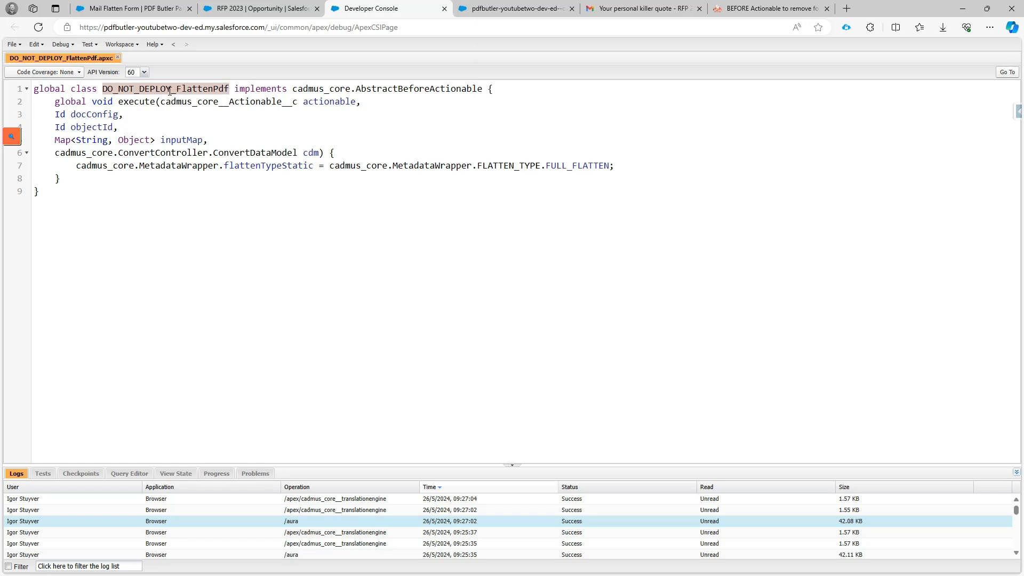
right_click(170, 91)
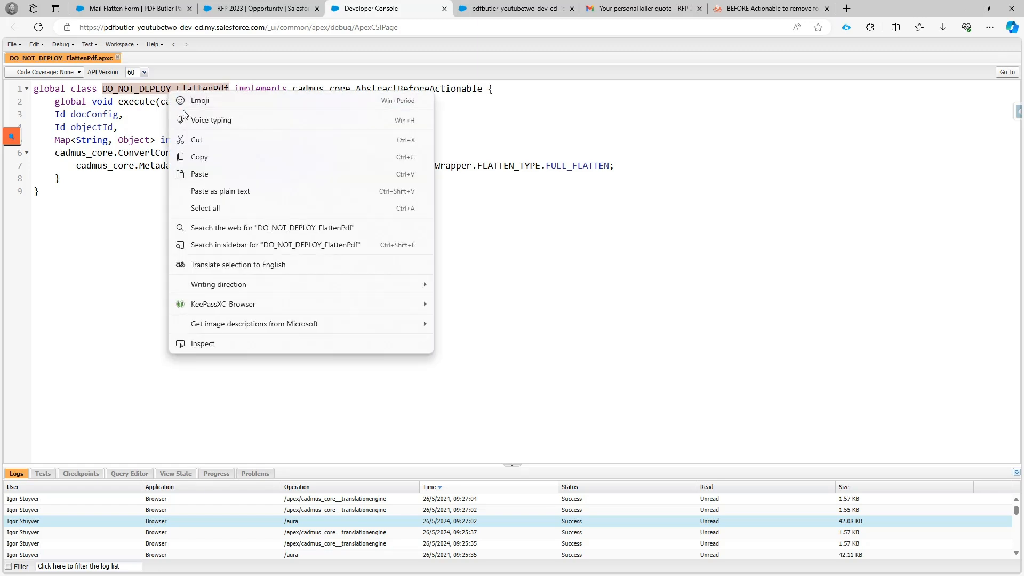
left_click(201, 155)
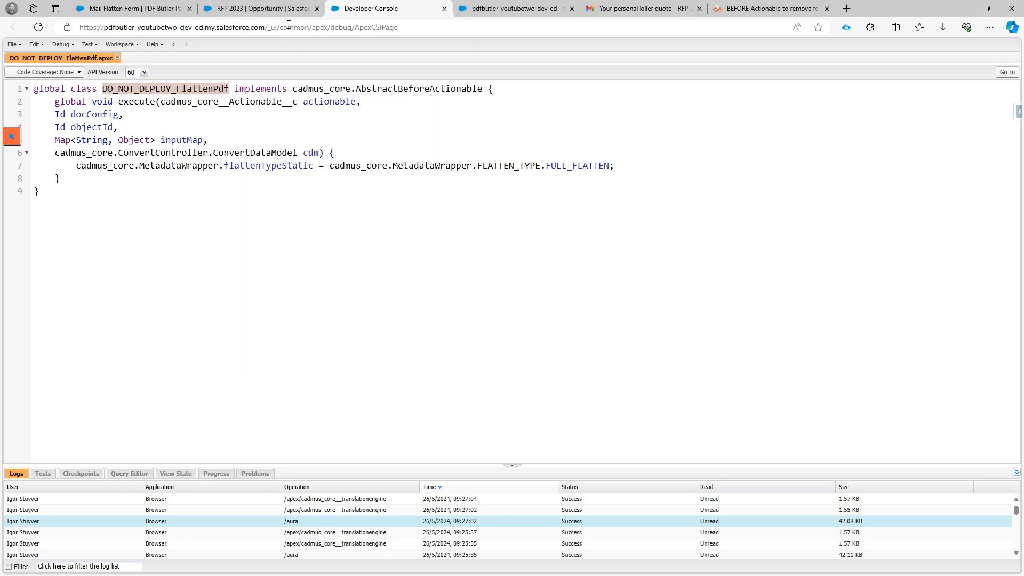
left_click(263, 9)
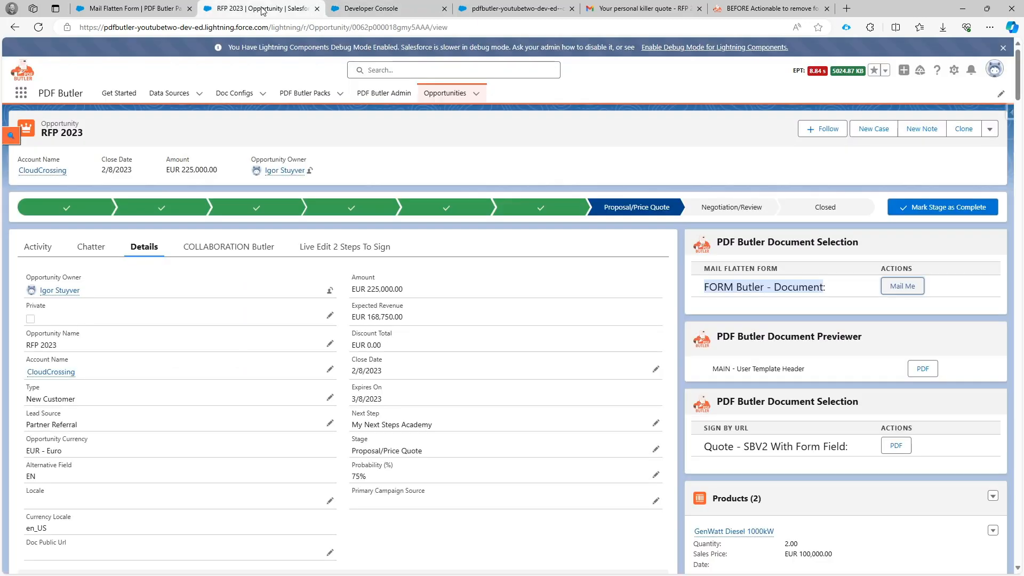
left_click(148, 15)
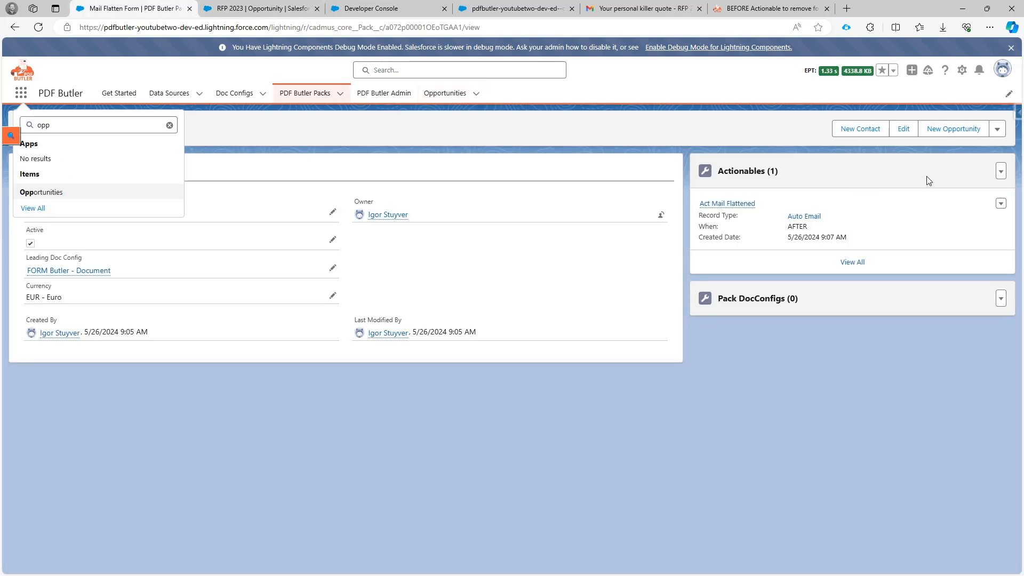
left_click(607, 383)
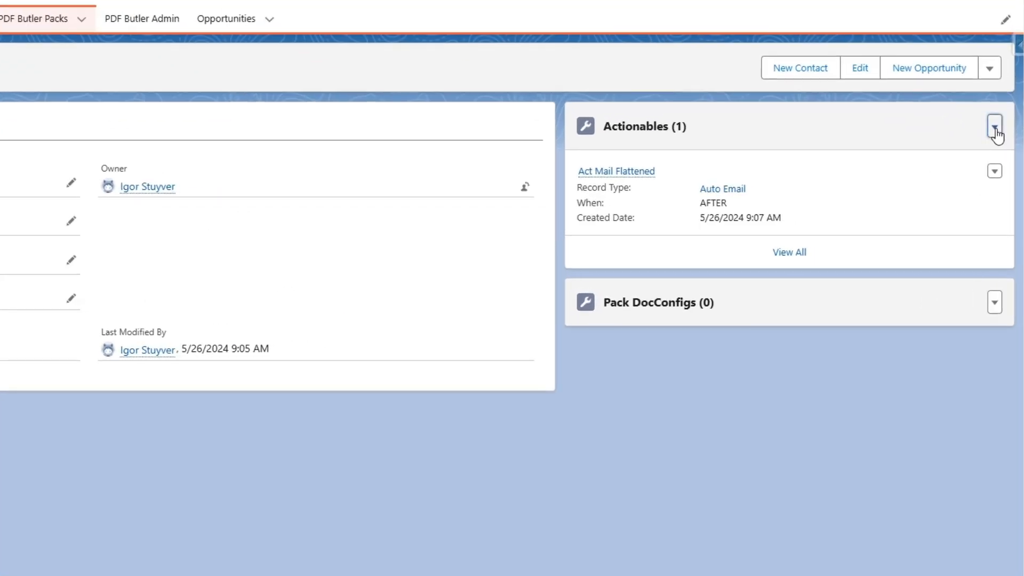
Start a new Actionable on the Mail Flatten Form pack using the Run Class record type.
left_click(1000, 171)
left_click(995, 195)
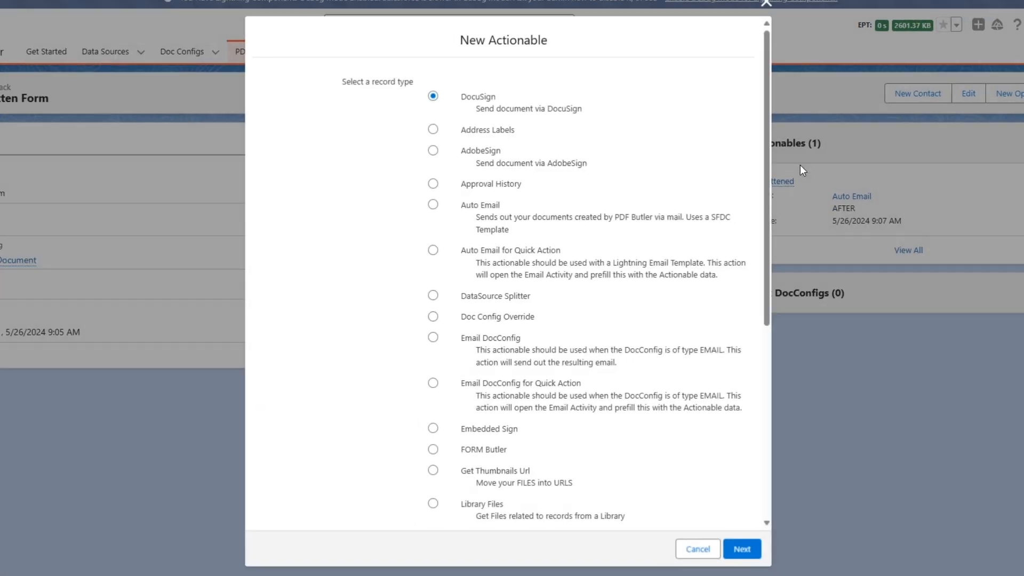
scroll(329, 250, "down", 2)
scroll(510, 317, "down", 3)
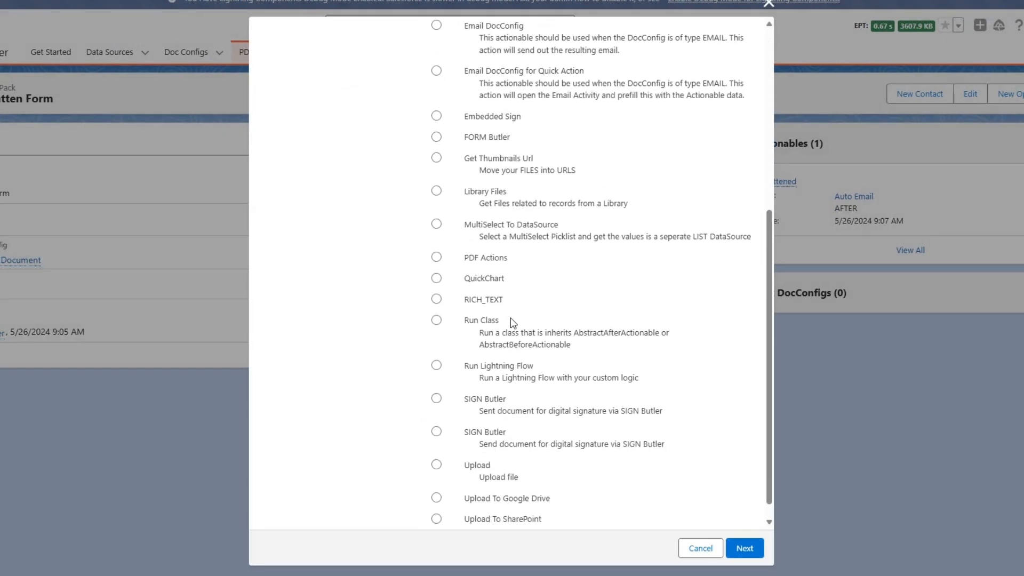
scroll(562, 246, "up", 3)
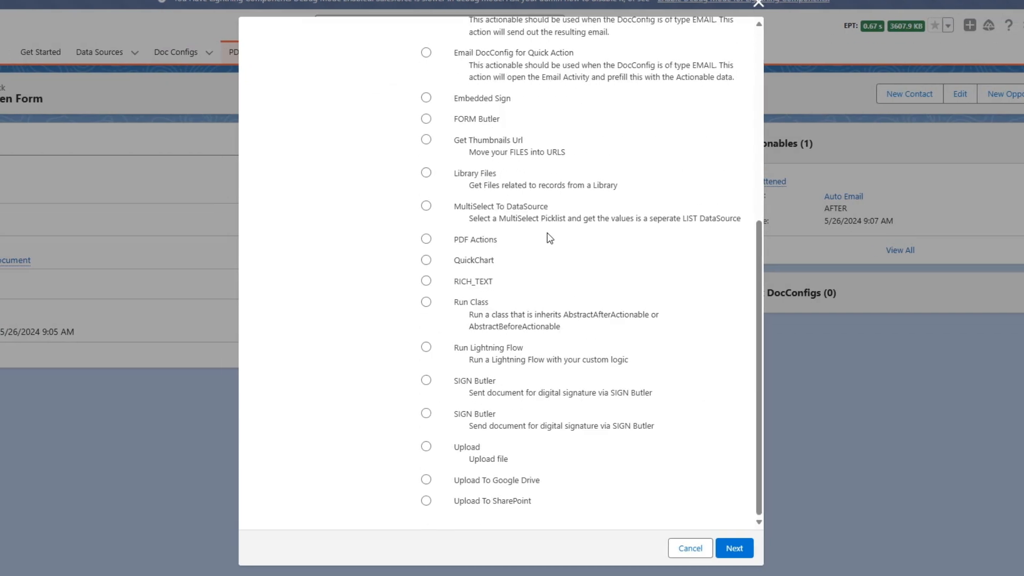
left_click(483, 303)
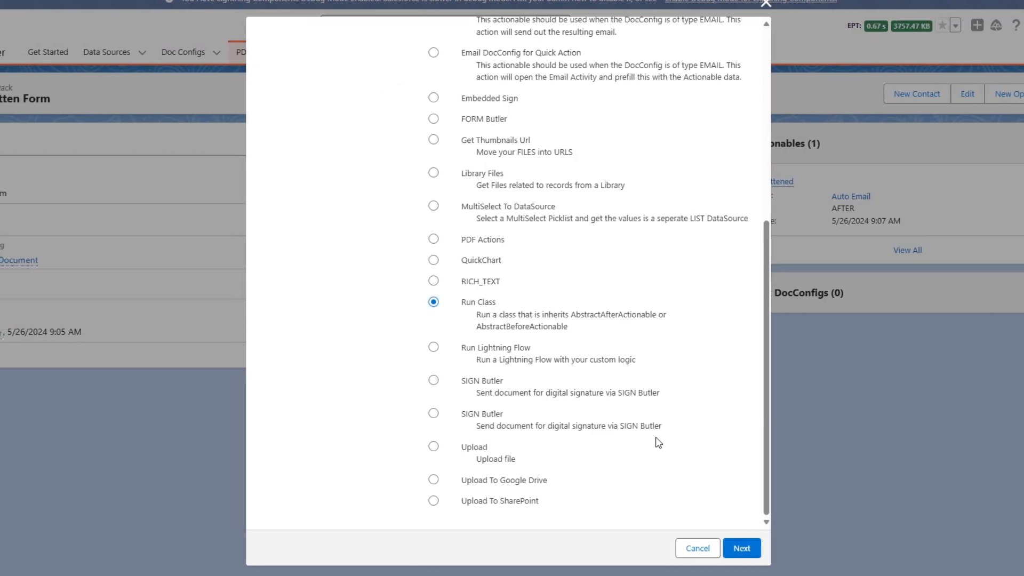
left_click(746, 549)
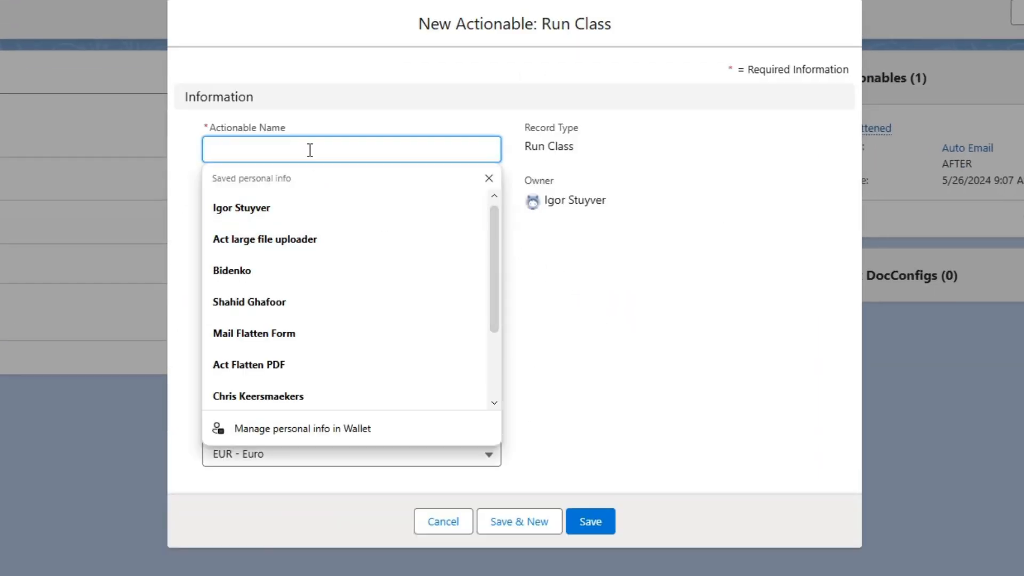
Name the Actionable Act Flatten PDF, set its class to DO_NOT_DEPLOY_FlattenPdf, make it active and save it.
type("Act Fla")
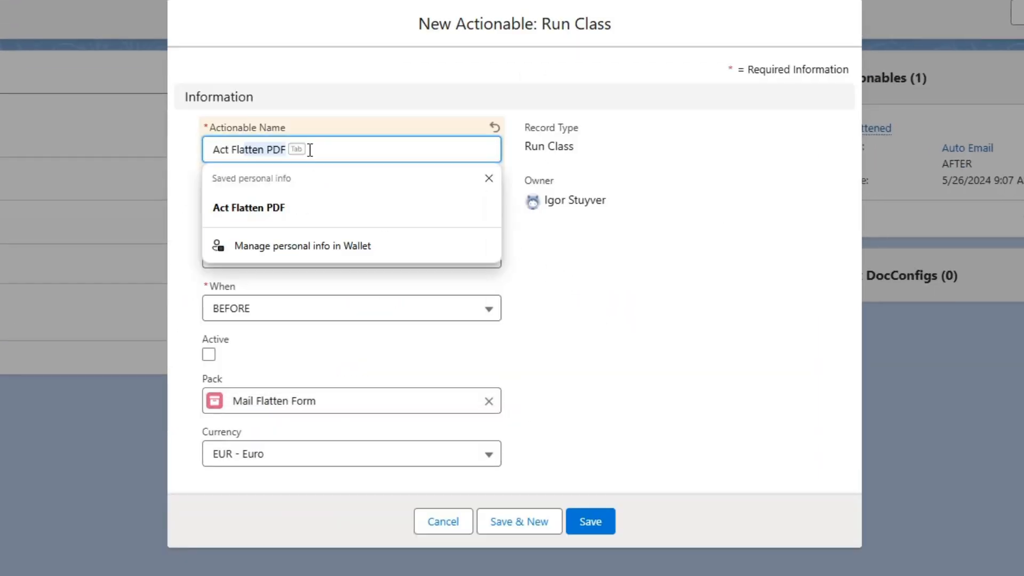
key("Tab")
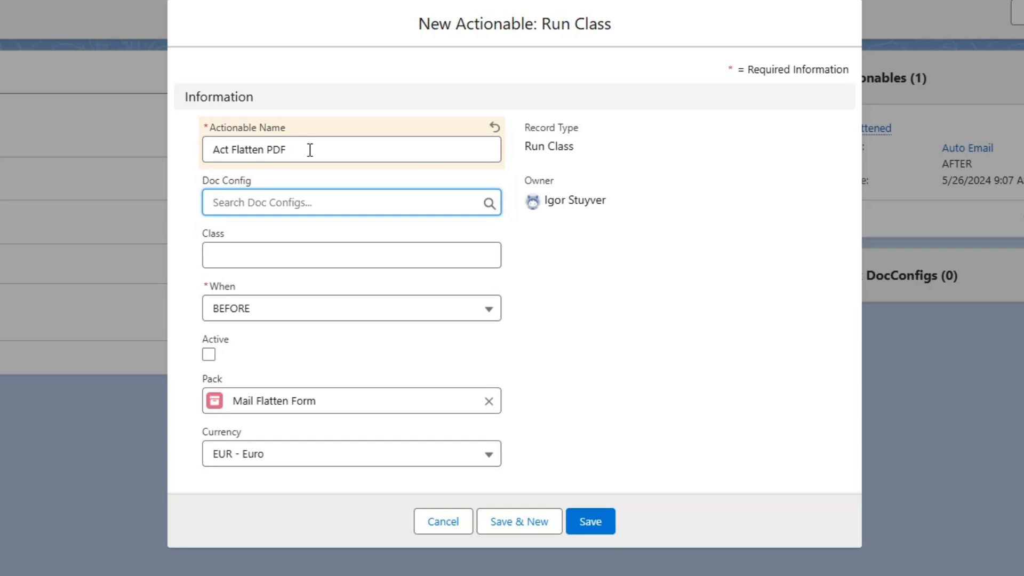
left_click(238, 247)
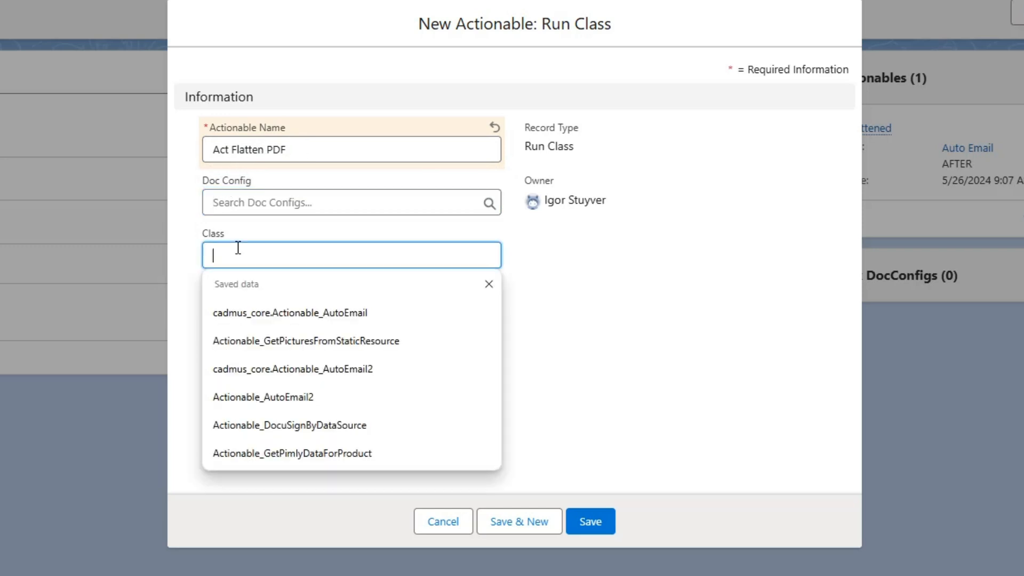
type("DO_NOT_DEPLOY_FlattenPdf")
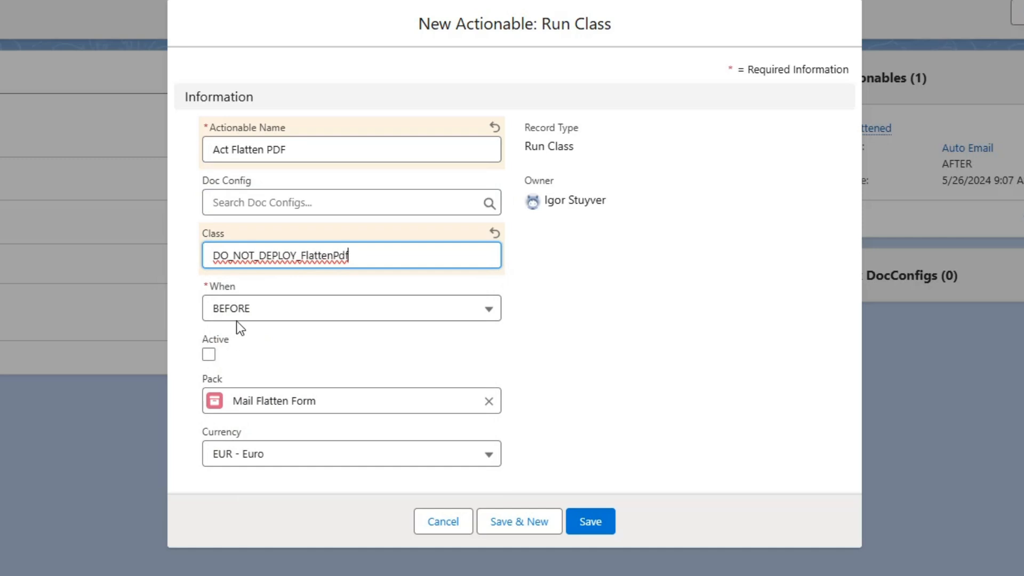
left_click(209, 354)
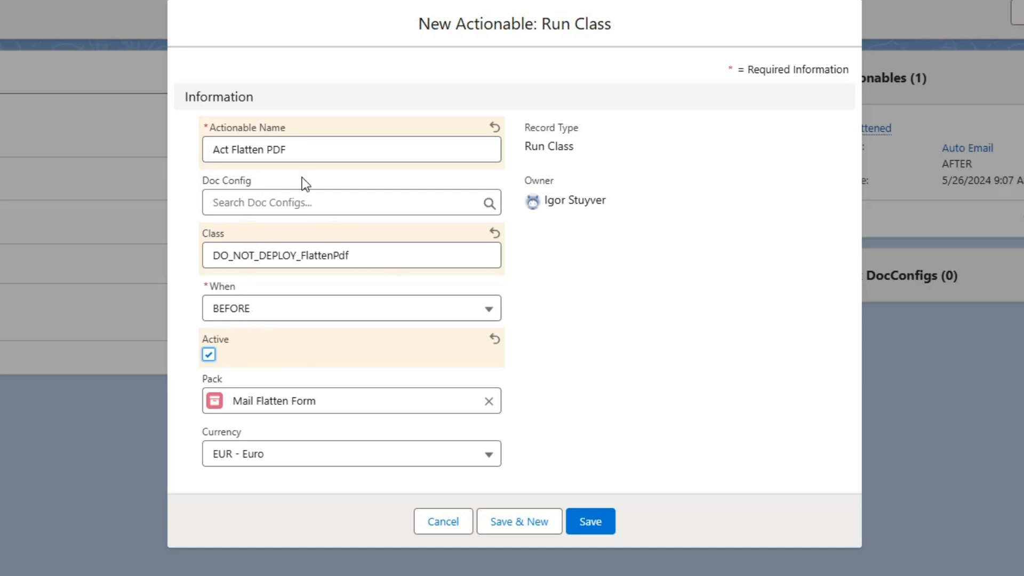
left_click(592, 523)
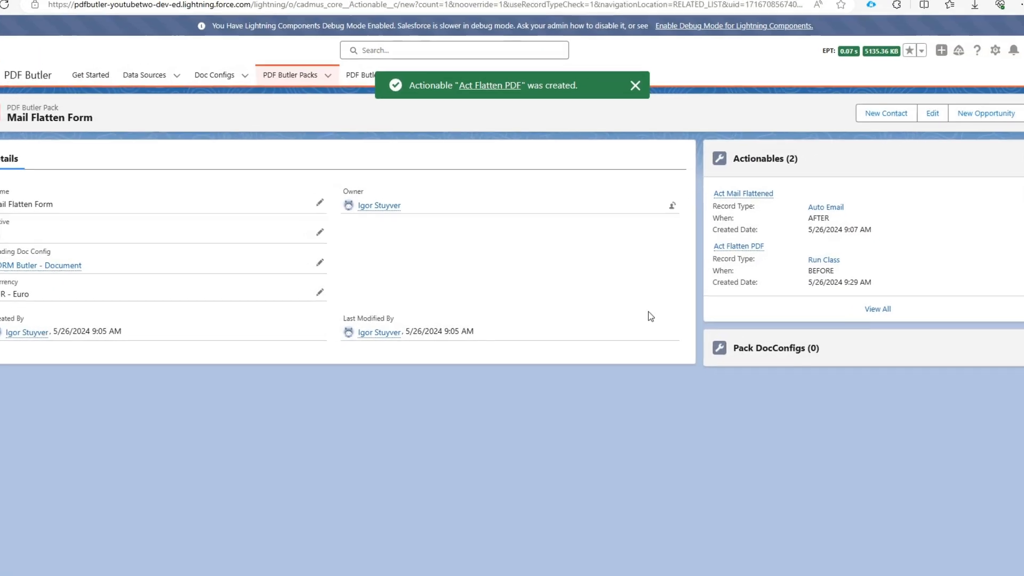
Go to the RFP 2023 opportunity and mail the FORM Butler - Document with the Mail Me action.
mouse_move(752, 200)
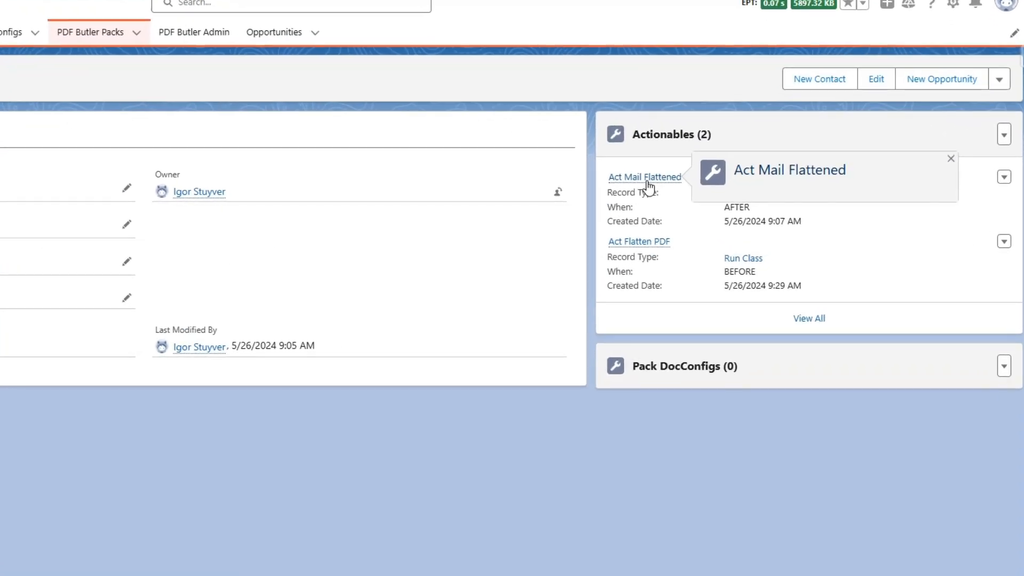
mouse_move(638, 253)
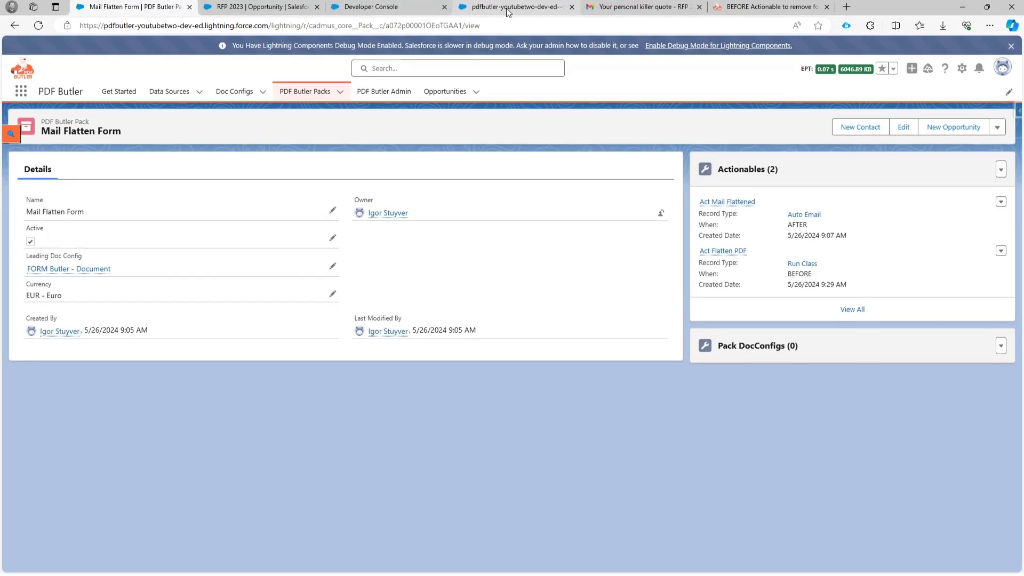
left_click(267, 9)
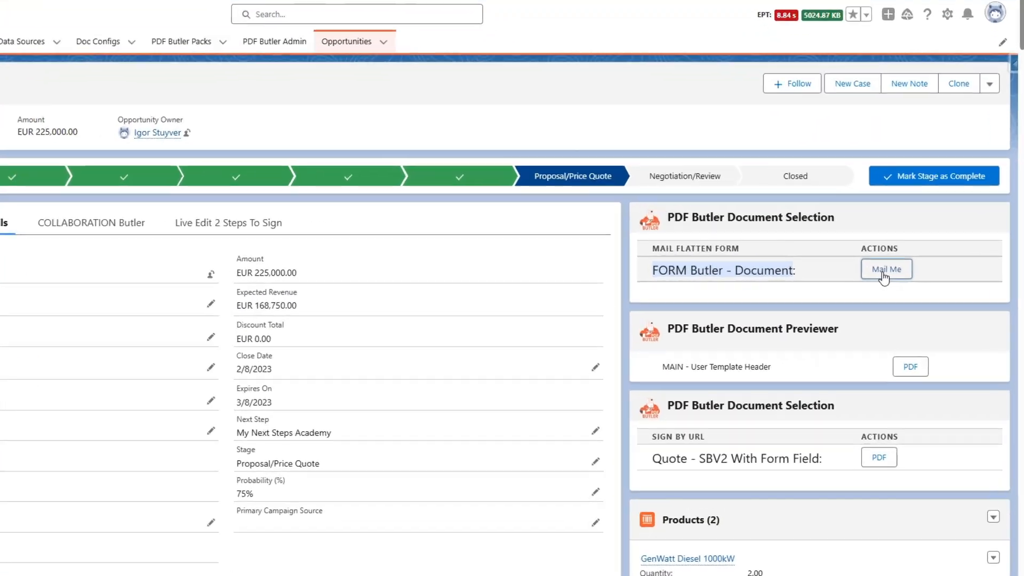
left_click(899, 273)
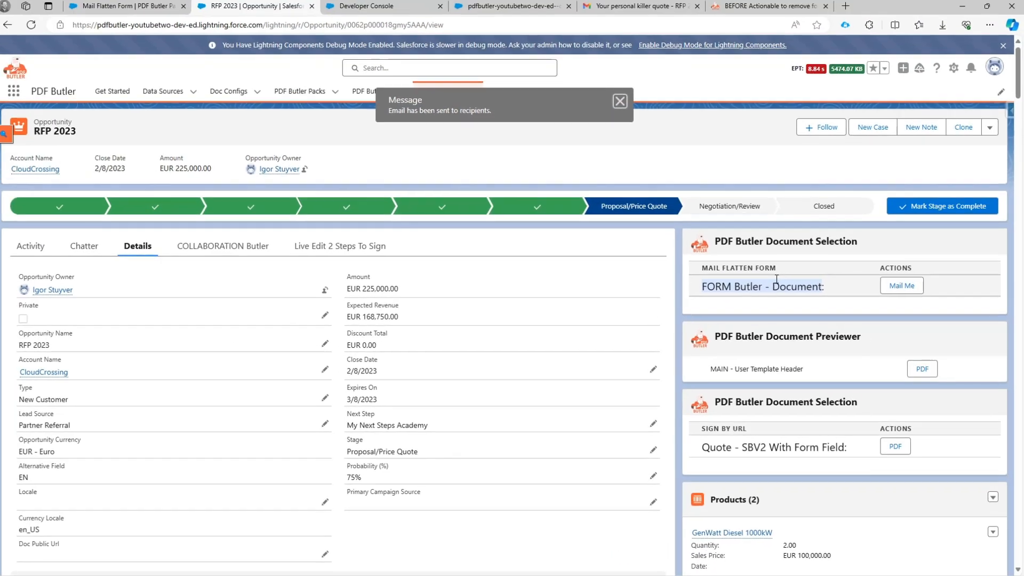
In Gmail, open the newest "Your personal killer quote - RFP 2023" message and download and open its PDF attachment.
left_click(627, 11)
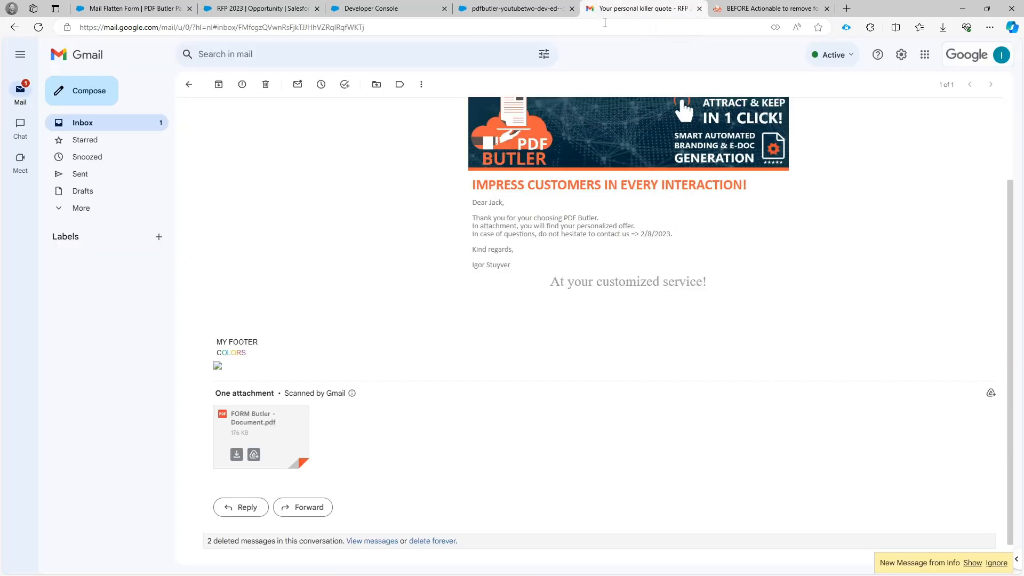
left_click(71, 122)
left_click(244, 113)
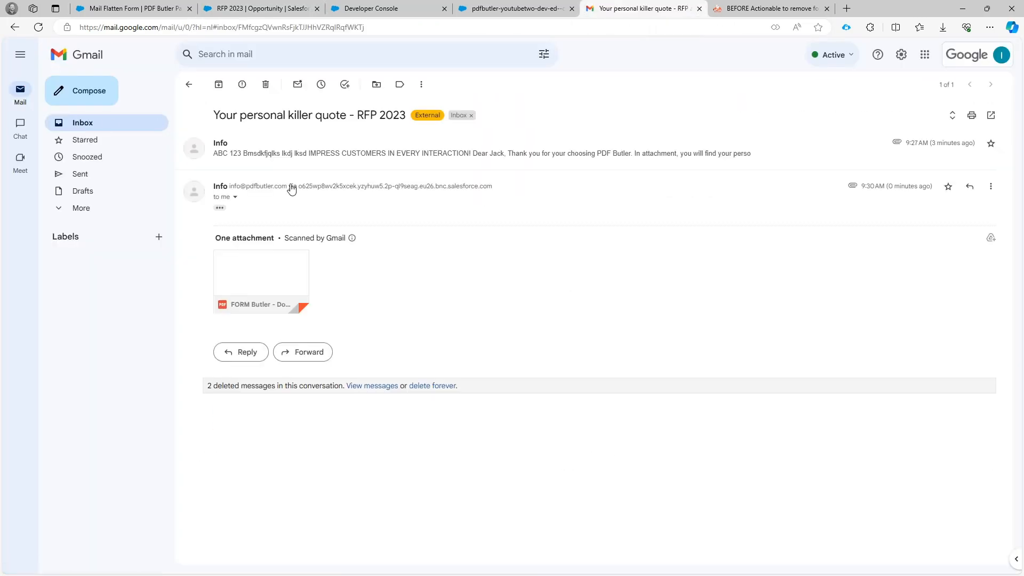
left_click(219, 207)
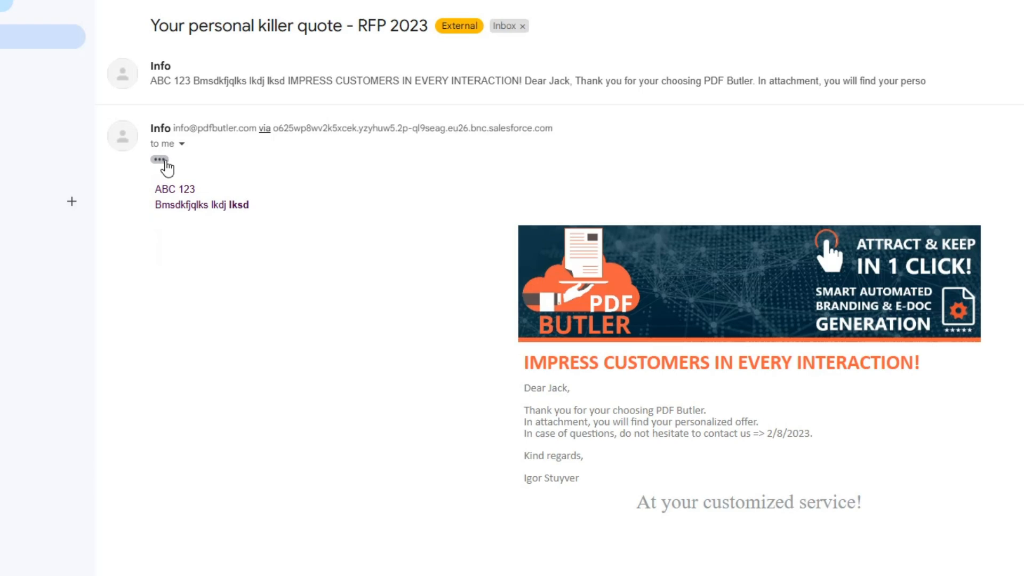
left_click(165, 162)
mouse_move(185, 299)
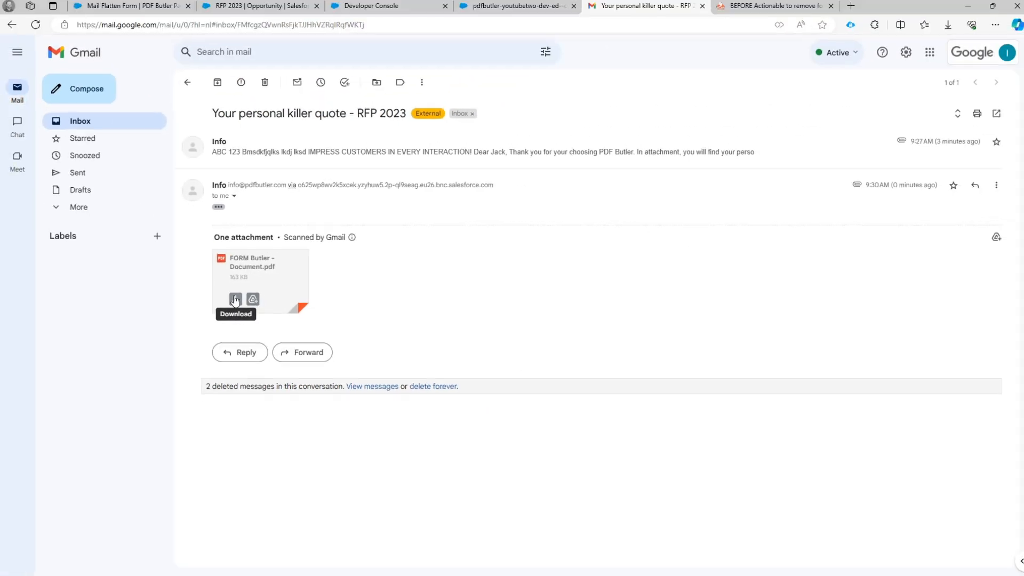
left_click(234, 299)
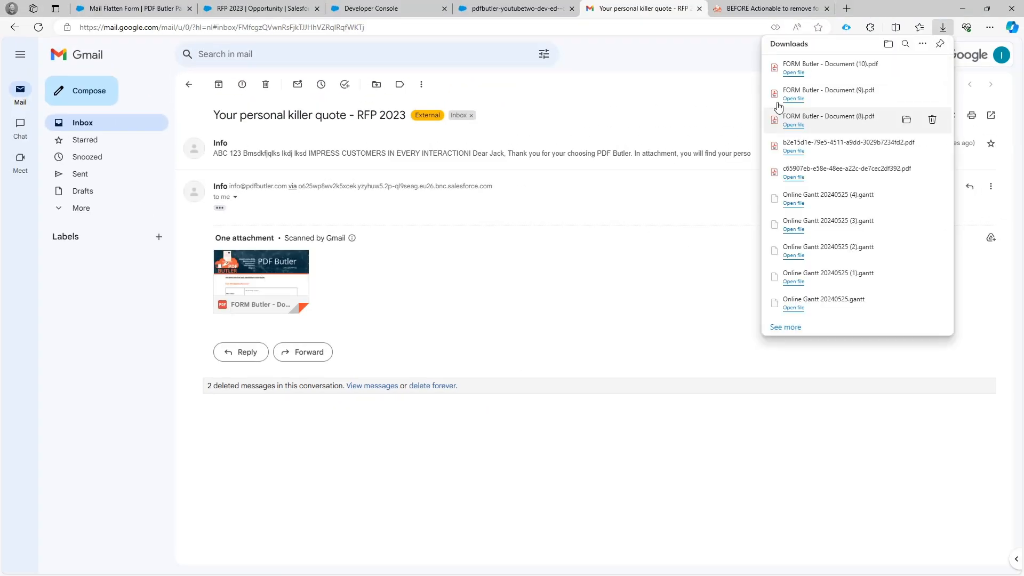
left_click(793, 72)
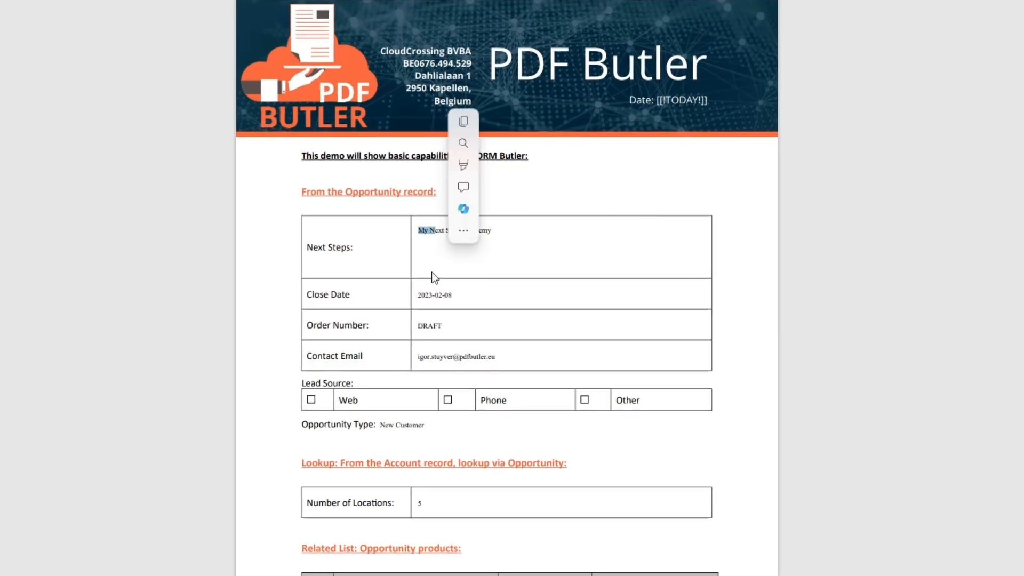
Examine the fields and checkboxes on both pages of the downloaded PDF to check whether the form fields are flattened.
left_click_drag(420, 294, 442, 294)
scroll(431, 281, "down", 2)
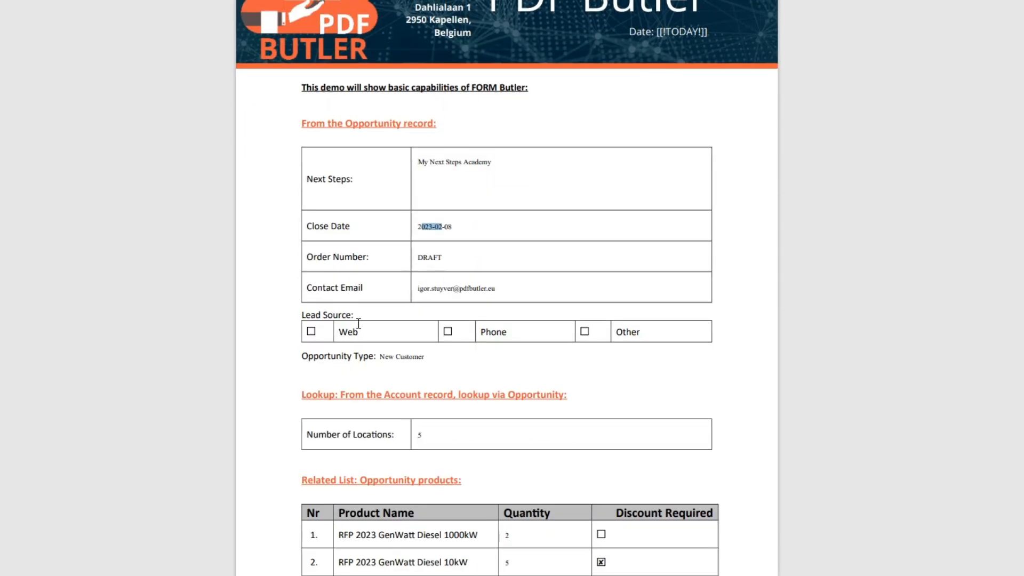
scroll(415, 266, "down", 2)
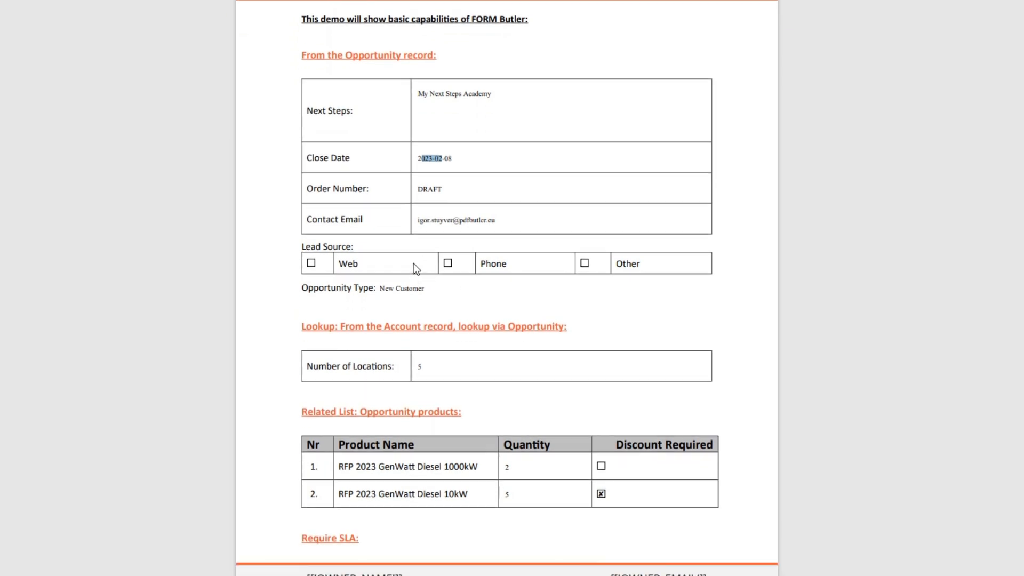
scroll(396, 280, "down", 6)
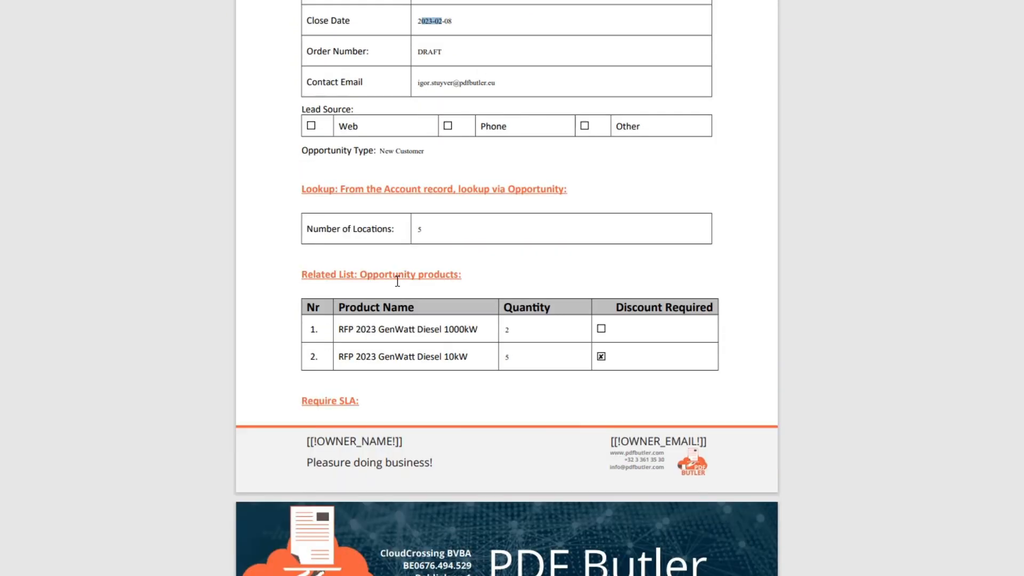
scroll(600, 291, "down", 8)
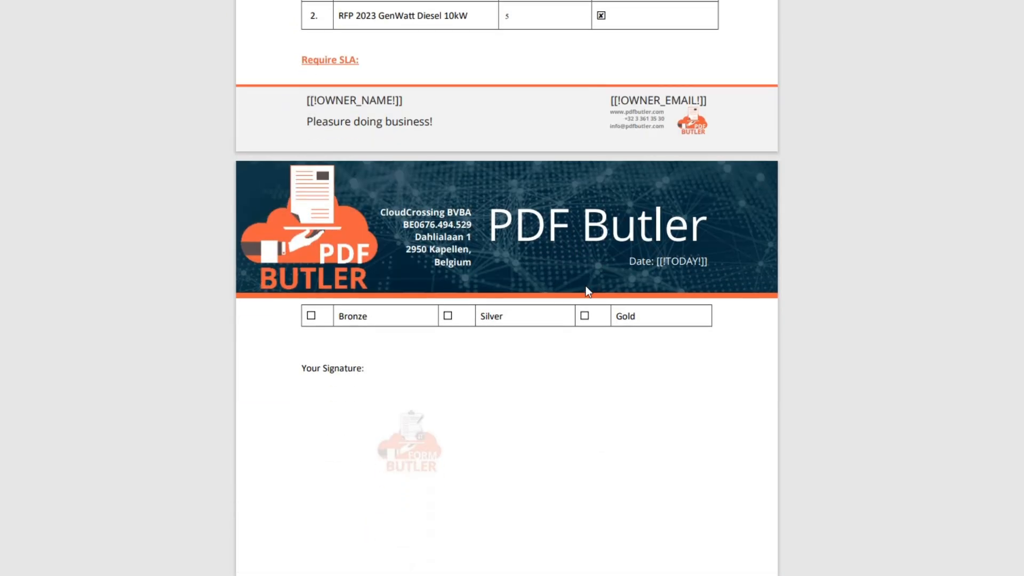
scroll(586, 288, "up", 6)
scroll(586, 291, "up", 12)
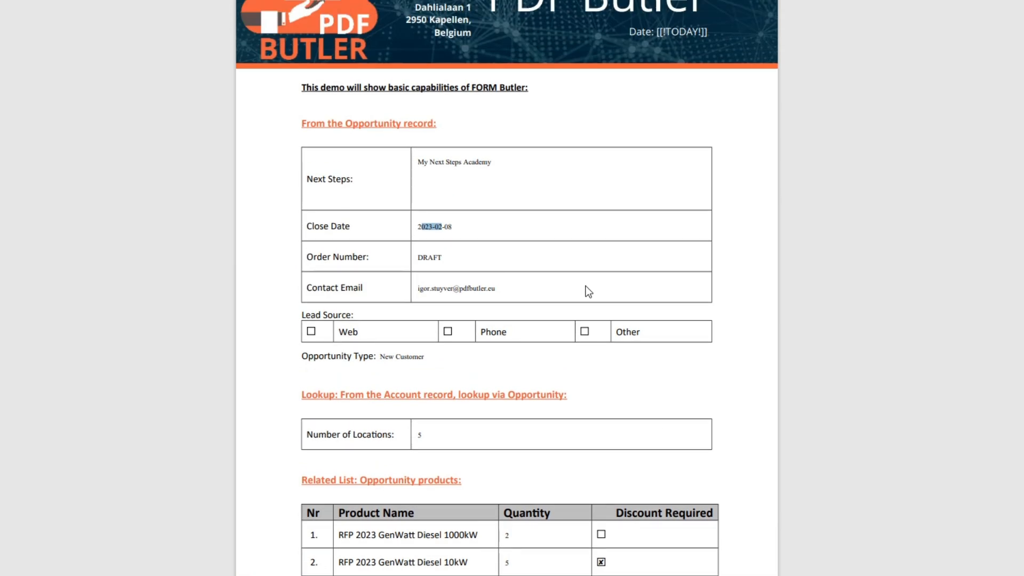